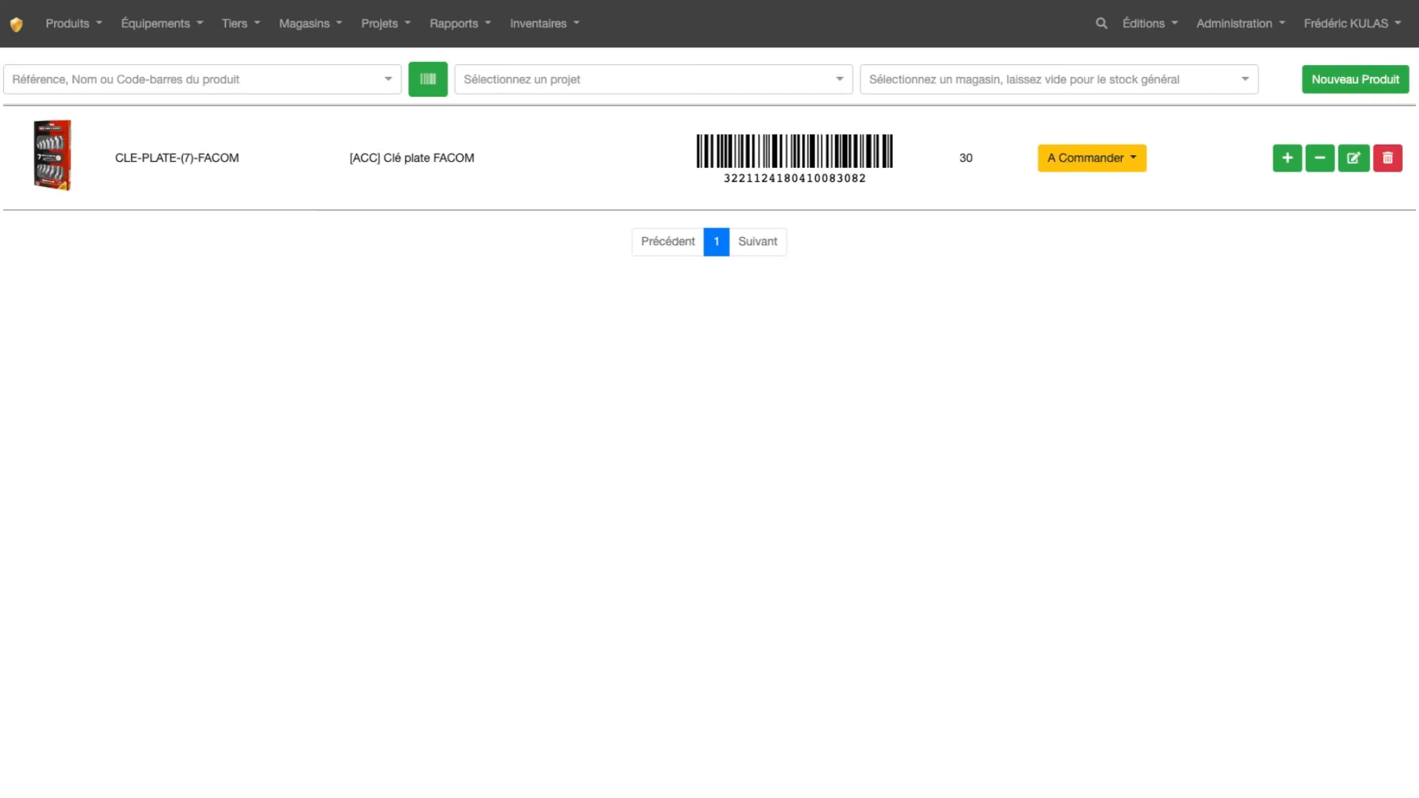
Start creating a new user in user management and replace the prefilled login with the new user's login name
{"action": "left_click", "coordinate": [1223, 29]}
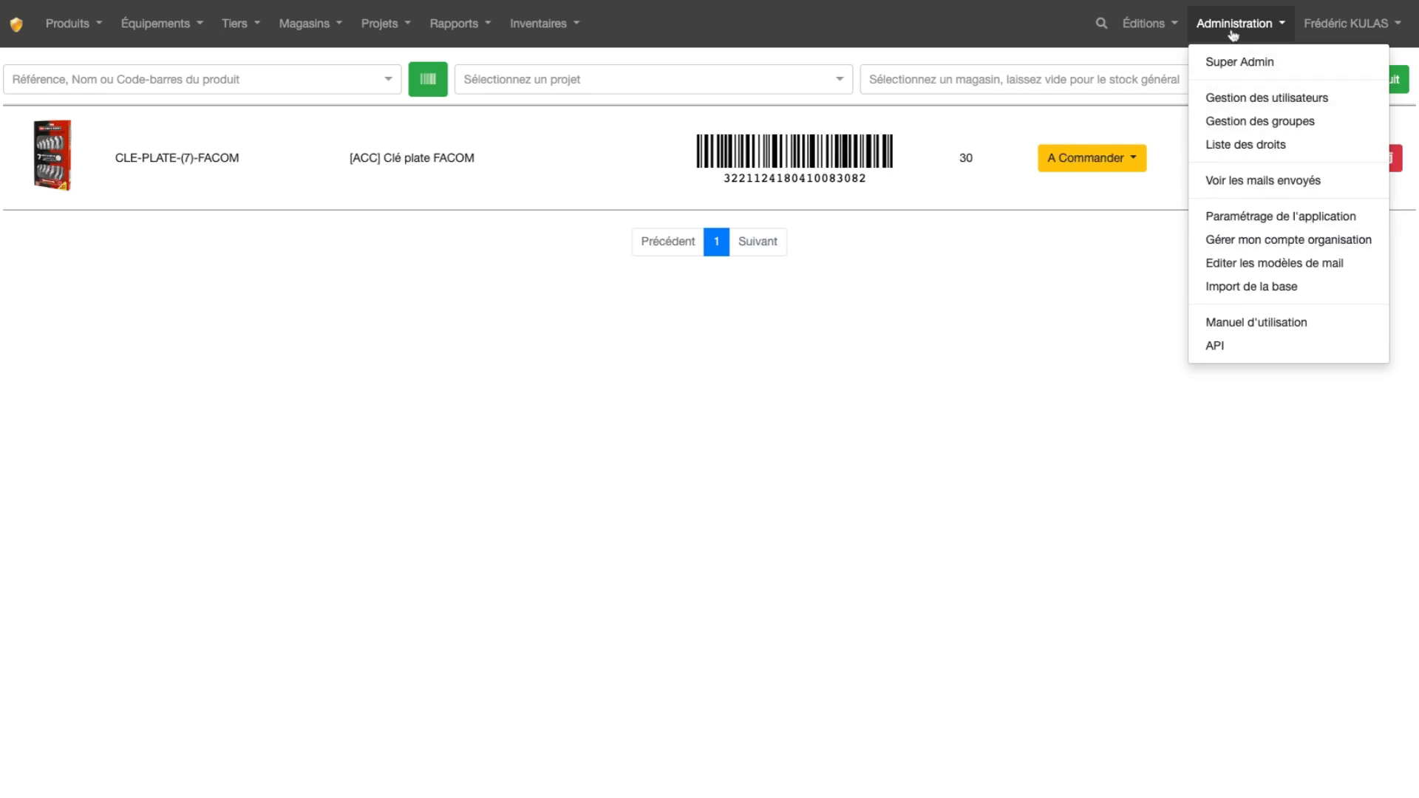
{"action": "left_click", "coordinate": [1244, 98]}
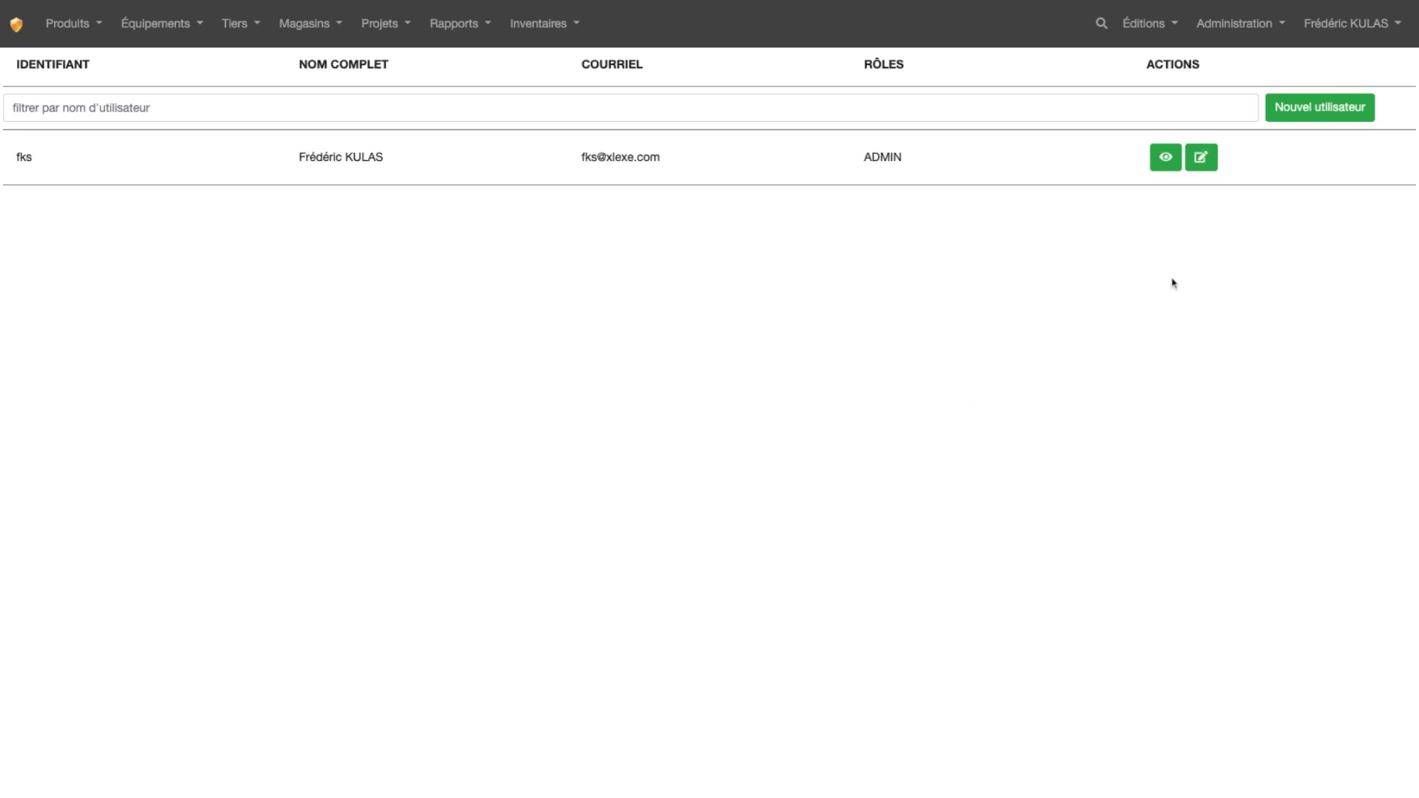
{"action": "left_click", "coordinate": [1310, 114]}
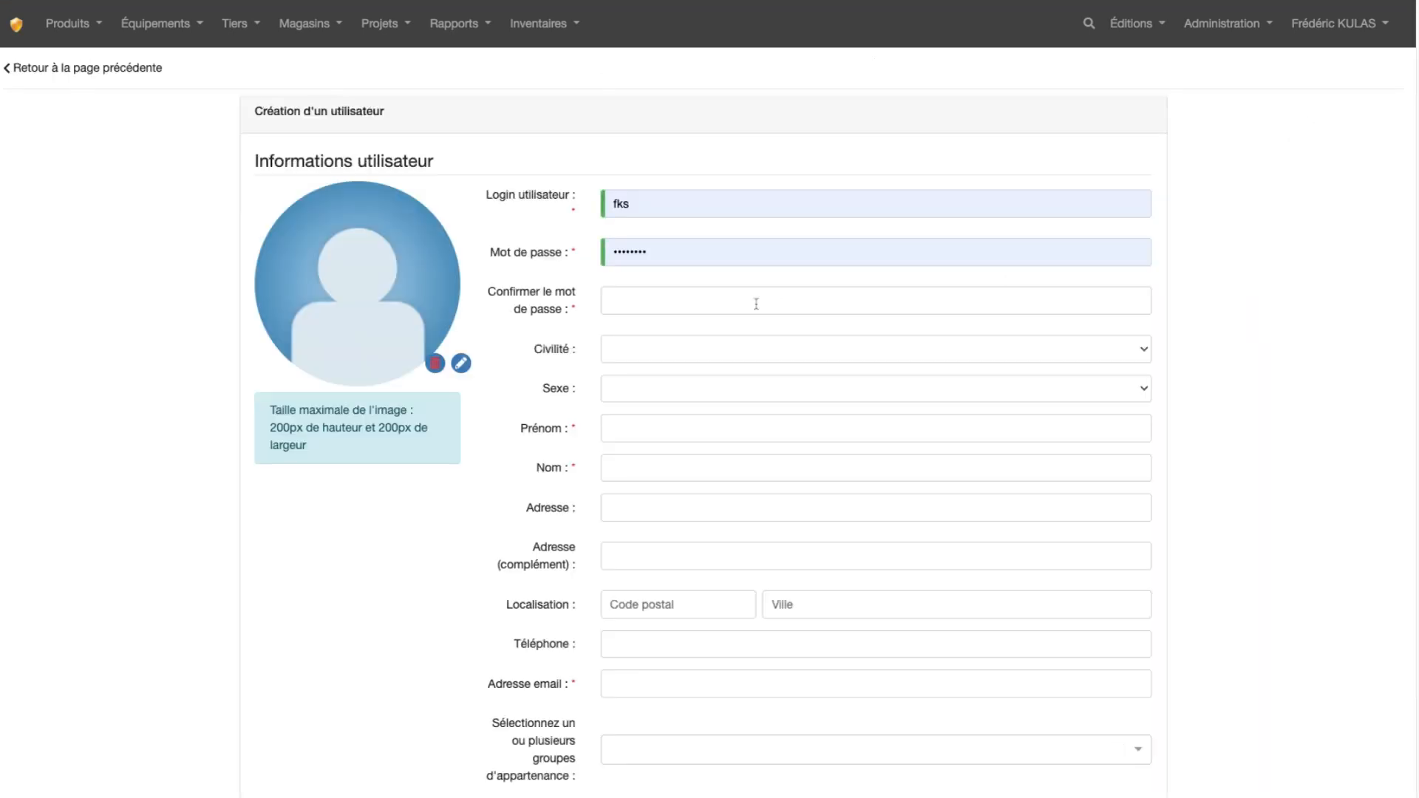
{"action": "left_click", "coordinate": [655, 204]}
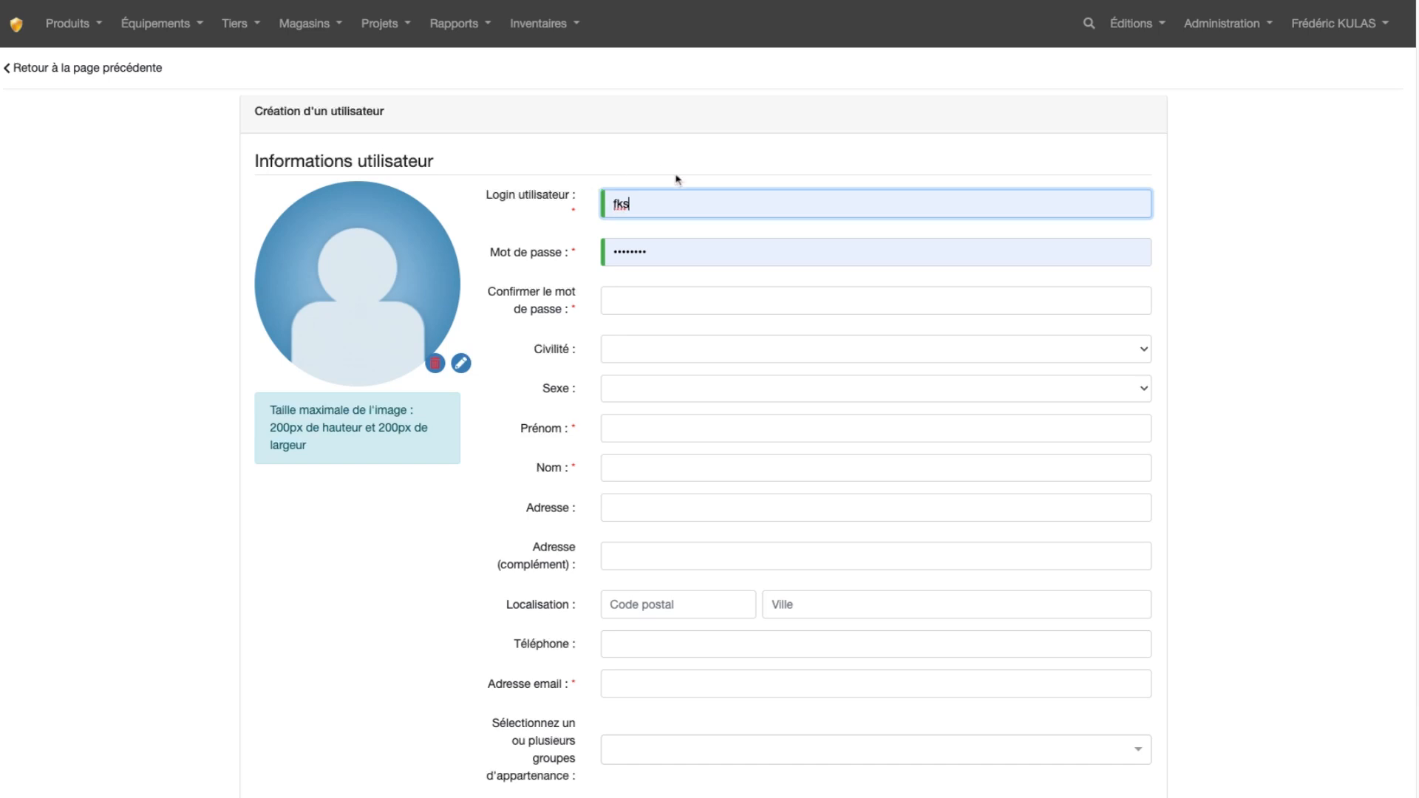
{"action": "double_click", "coordinate": [653, 206]}
{"action": "type", "text": "Marie"}
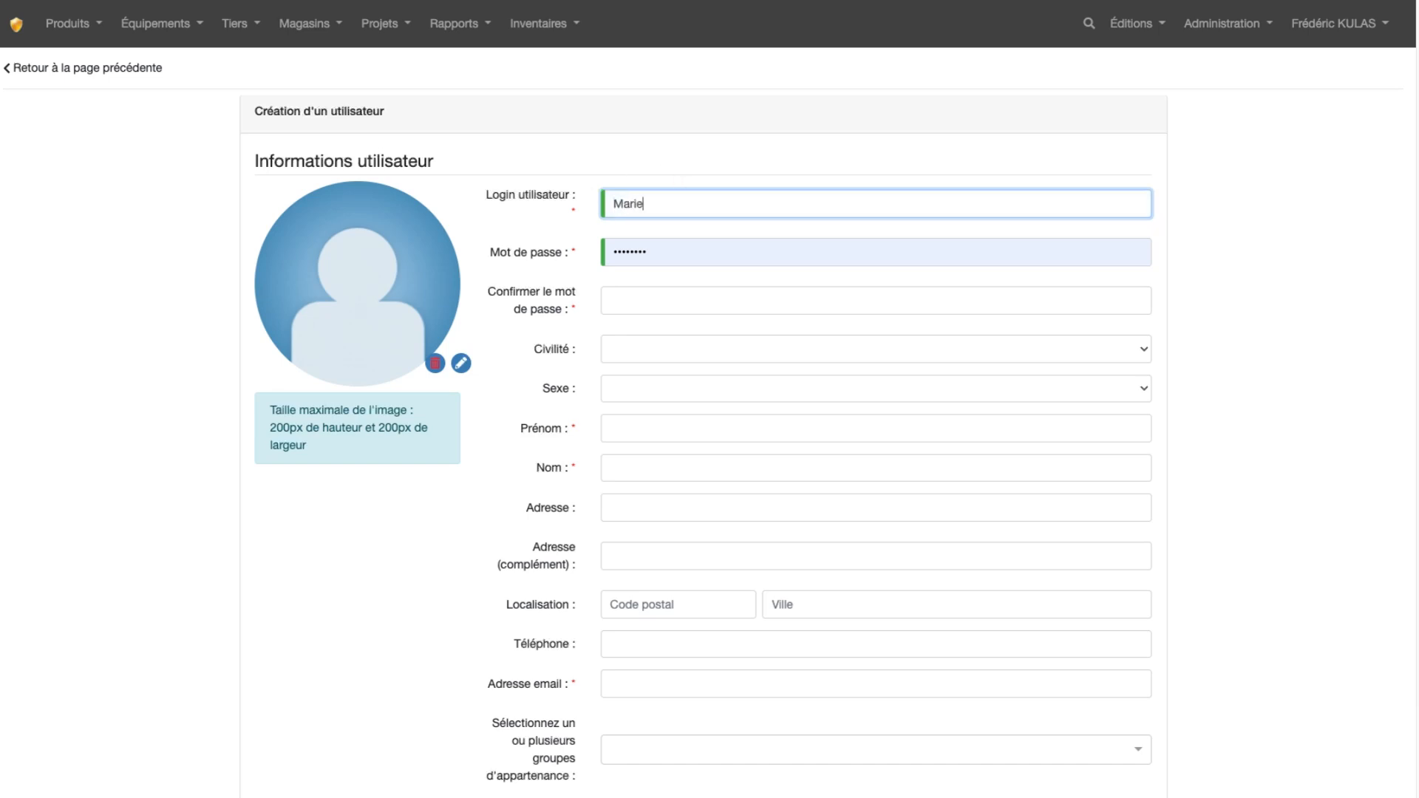
Replace the prefilled password with the new user's account password and enter it again as confirmation
{"action": "left_click_drag", "start_coordinate": [676, 256], "coordinate": [597, 257]}
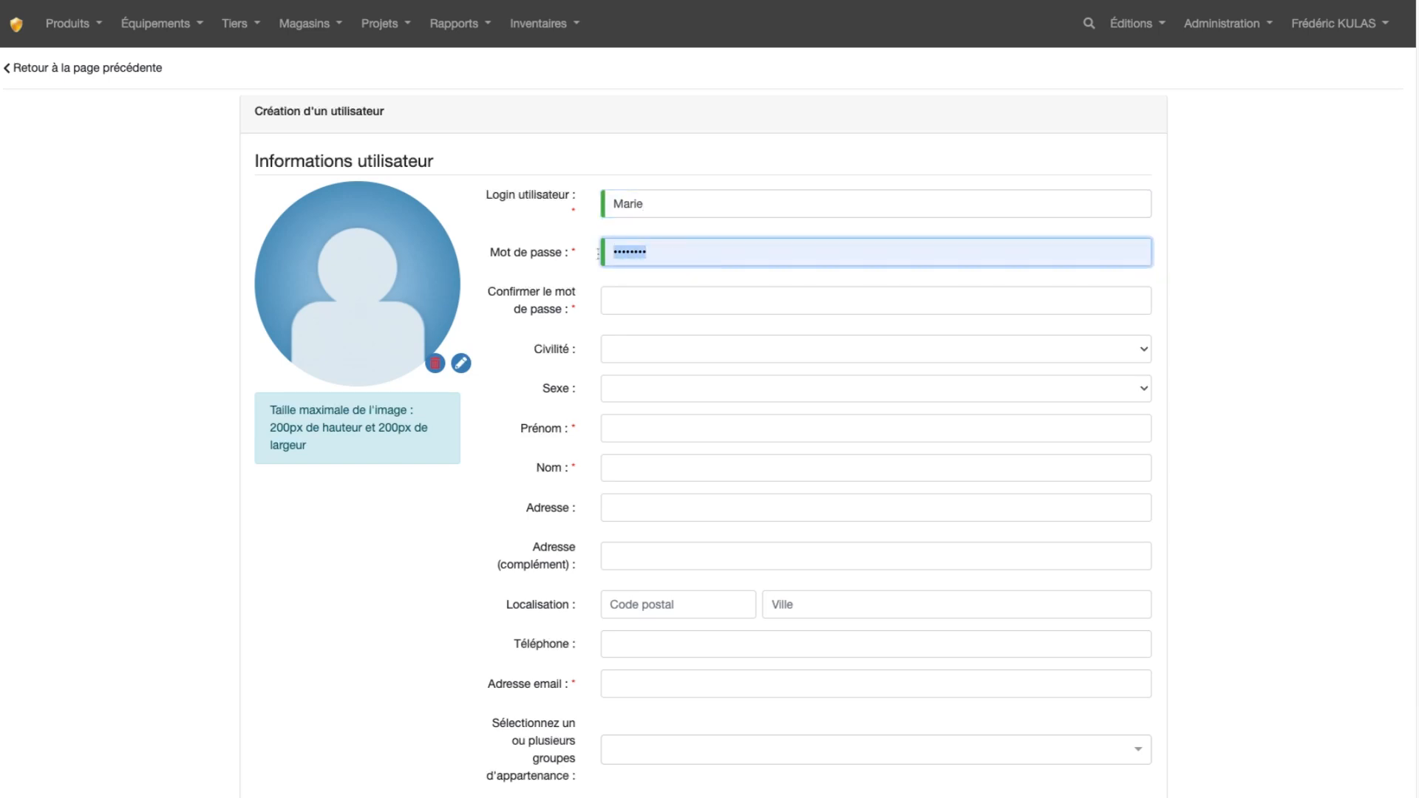
{"action": "type", "text": "••••••••"}
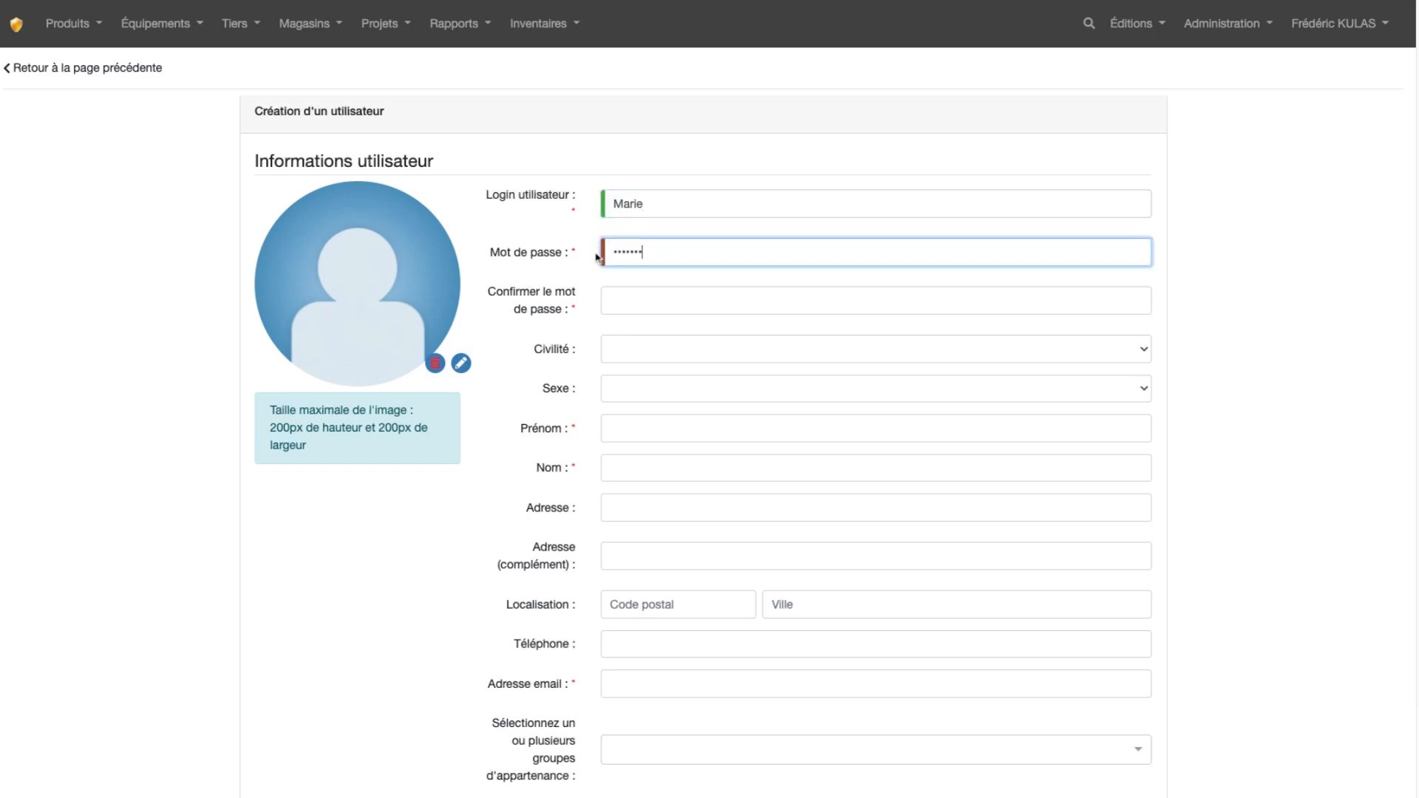
{"action": "left_click", "coordinate": [614, 291]}
{"action": "type", "text": "••••••"}
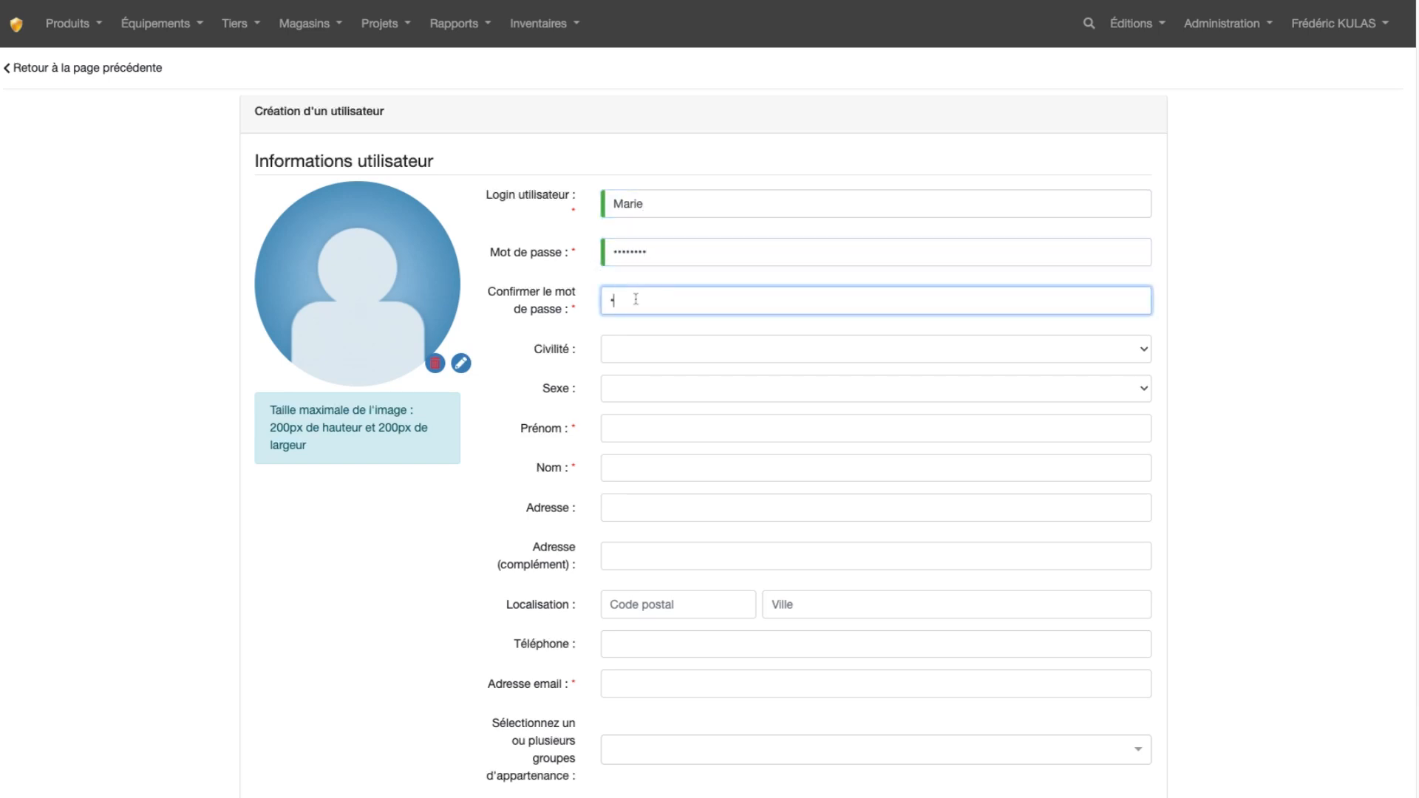
{"action": "type", "text": "••"}
Fill in the new user's first name and last name, and add a portrait as the profile picture
{"action": "left_click", "coordinate": [646, 434]}
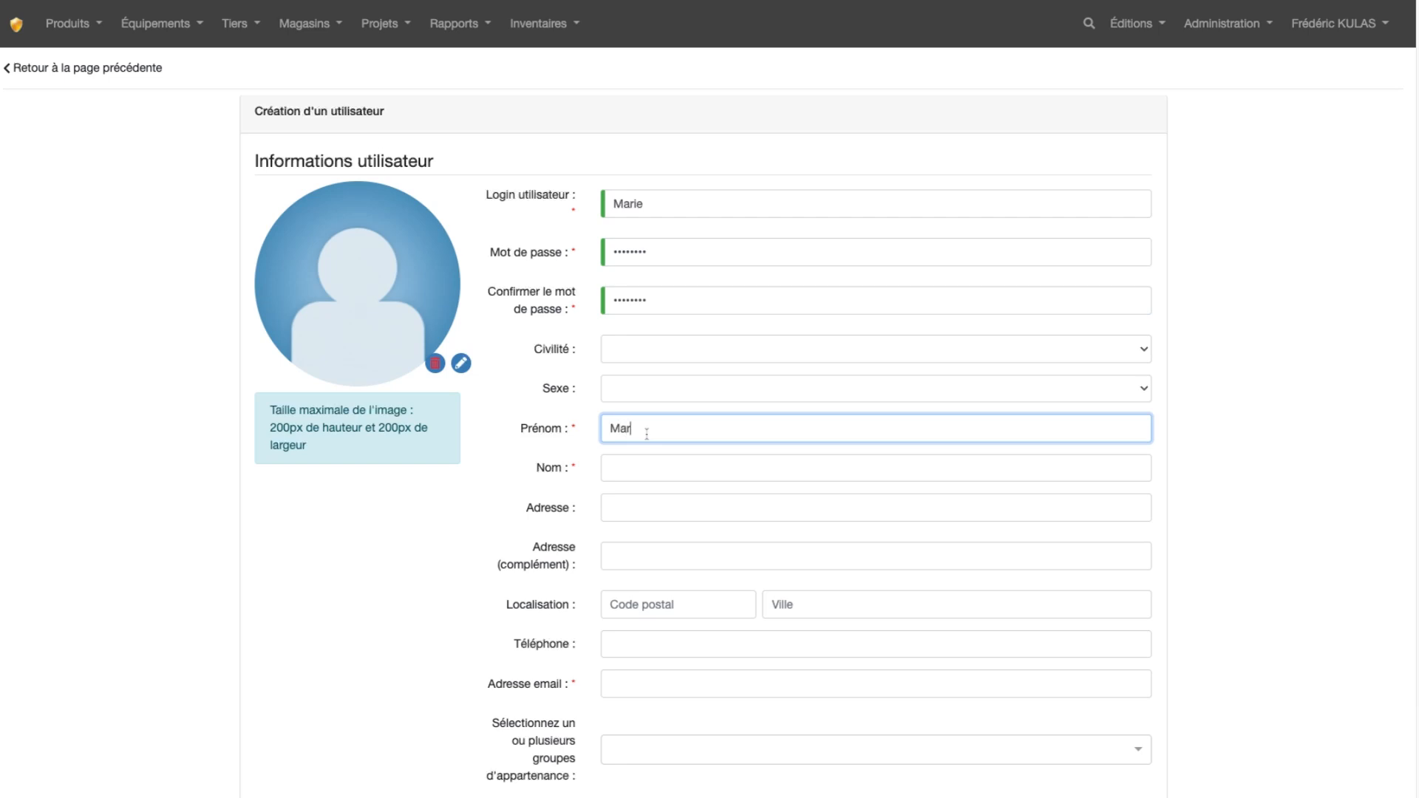
{"action": "left_click", "coordinate": [651, 471]}
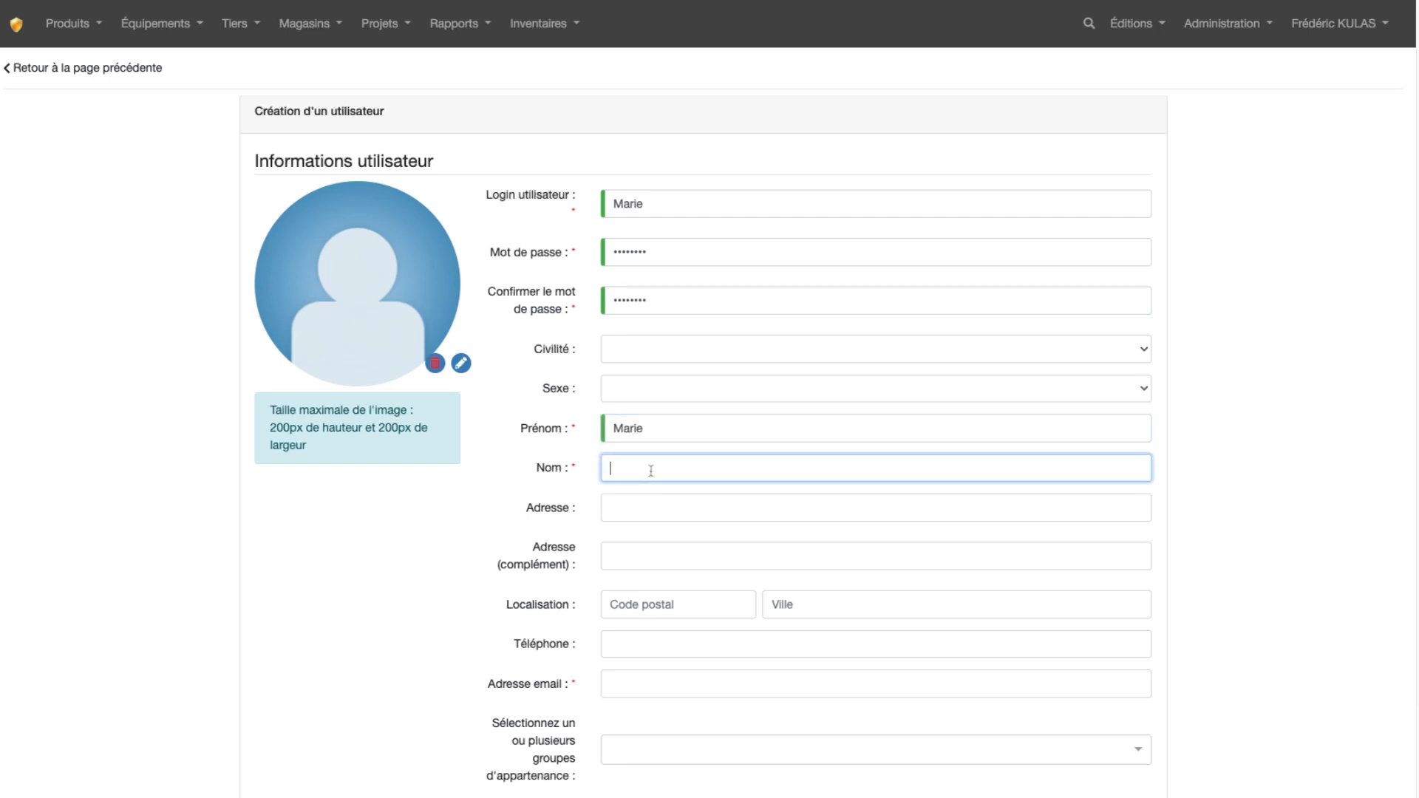
{"action": "left_click", "coordinate": [471, 376]}
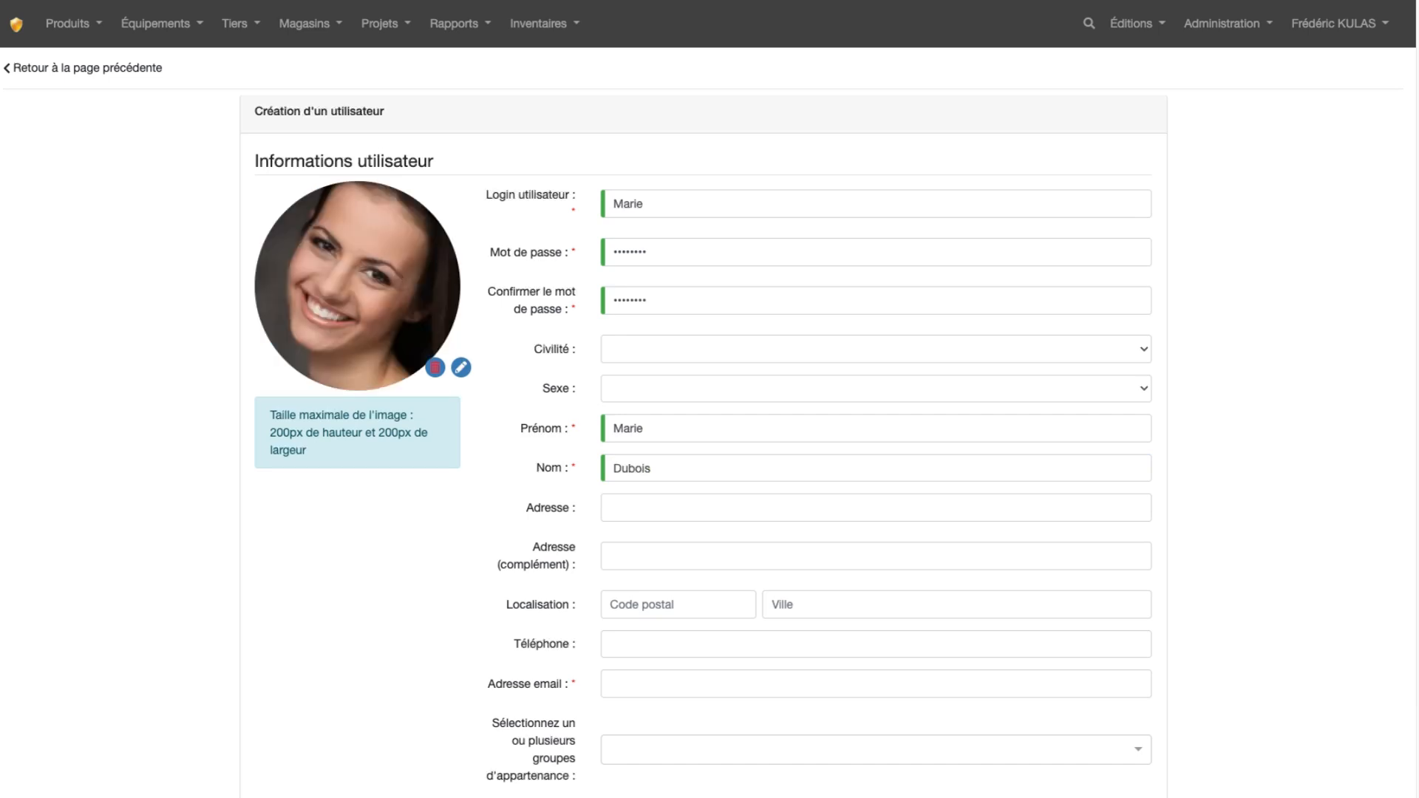
Fill in the new user's e-mail address and create the user without assigning any group
{"action": "scroll", "coordinate": [1108, 589], "scroll_direction": "down", "scroll_amount": 1}
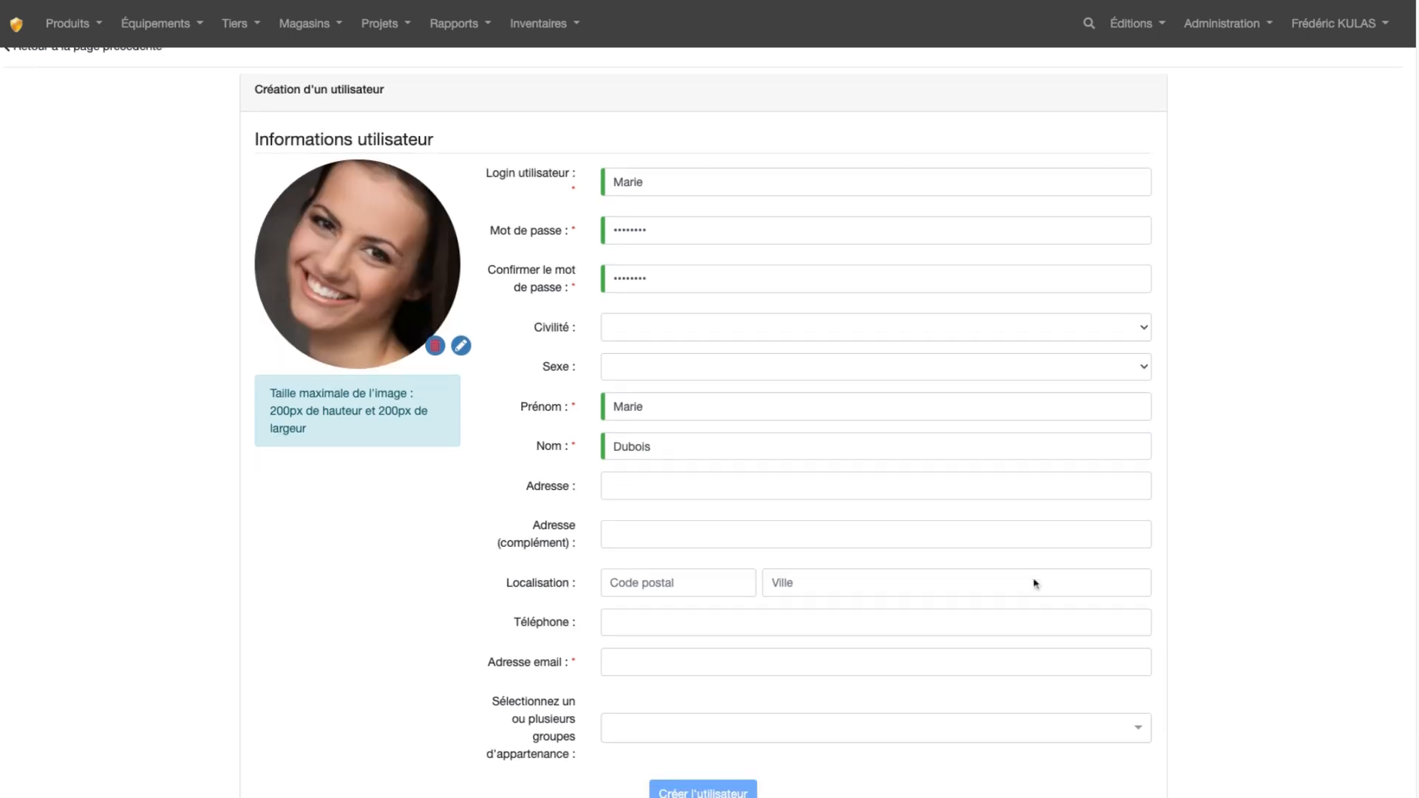
{"action": "scroll", "coordinate": [1035, 583], "scroll_direction": "down", "scroll_amount": 2}
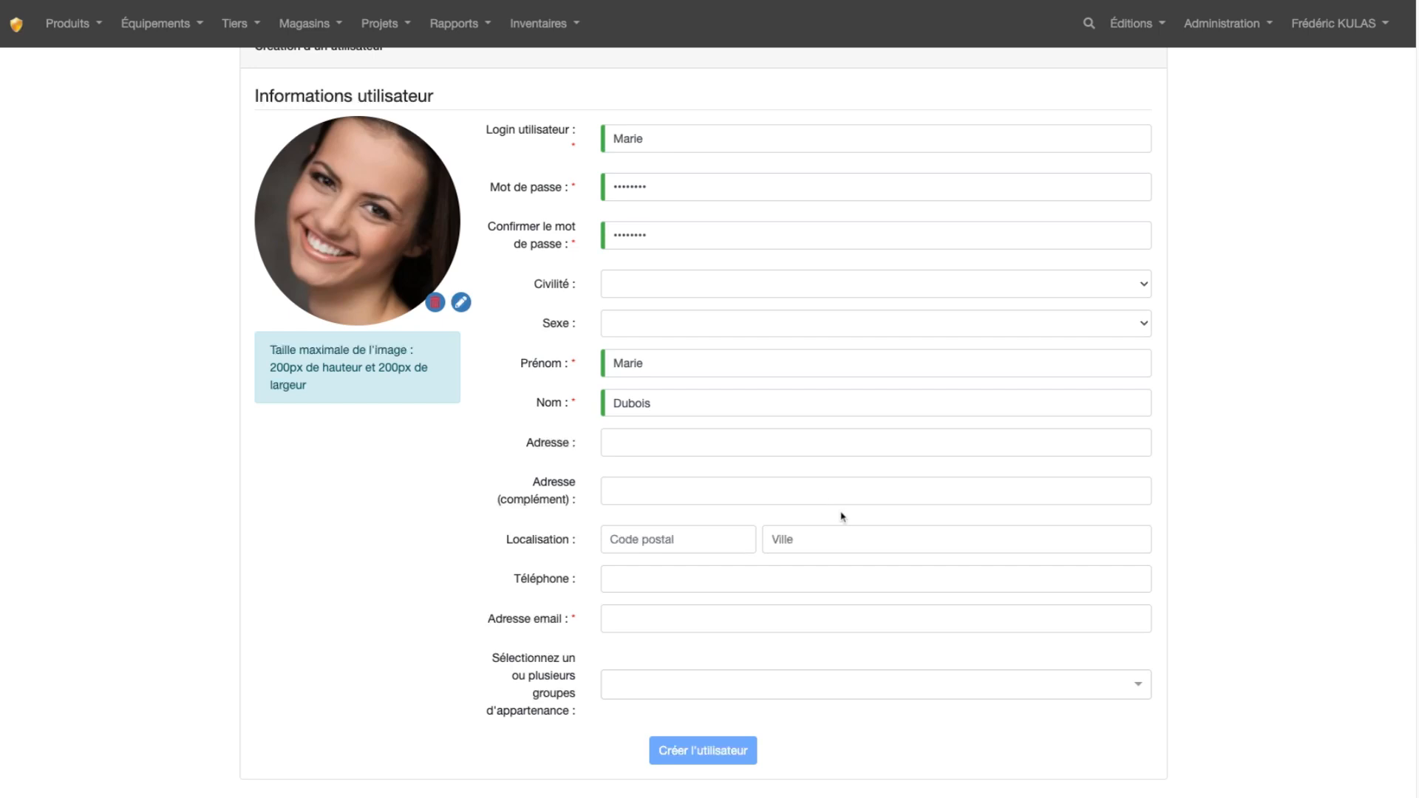
{"action": "left_click", "coordinate": [707, 618]}
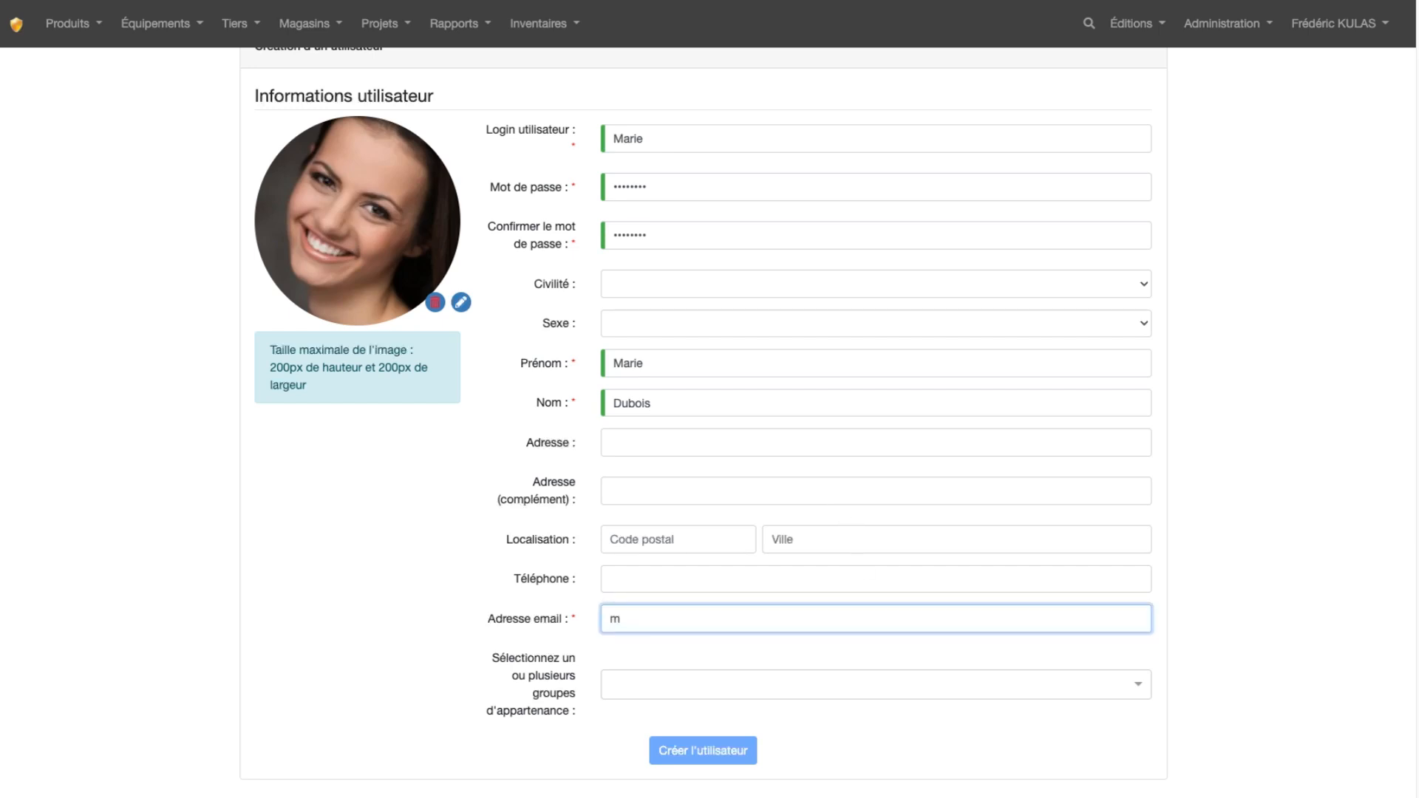
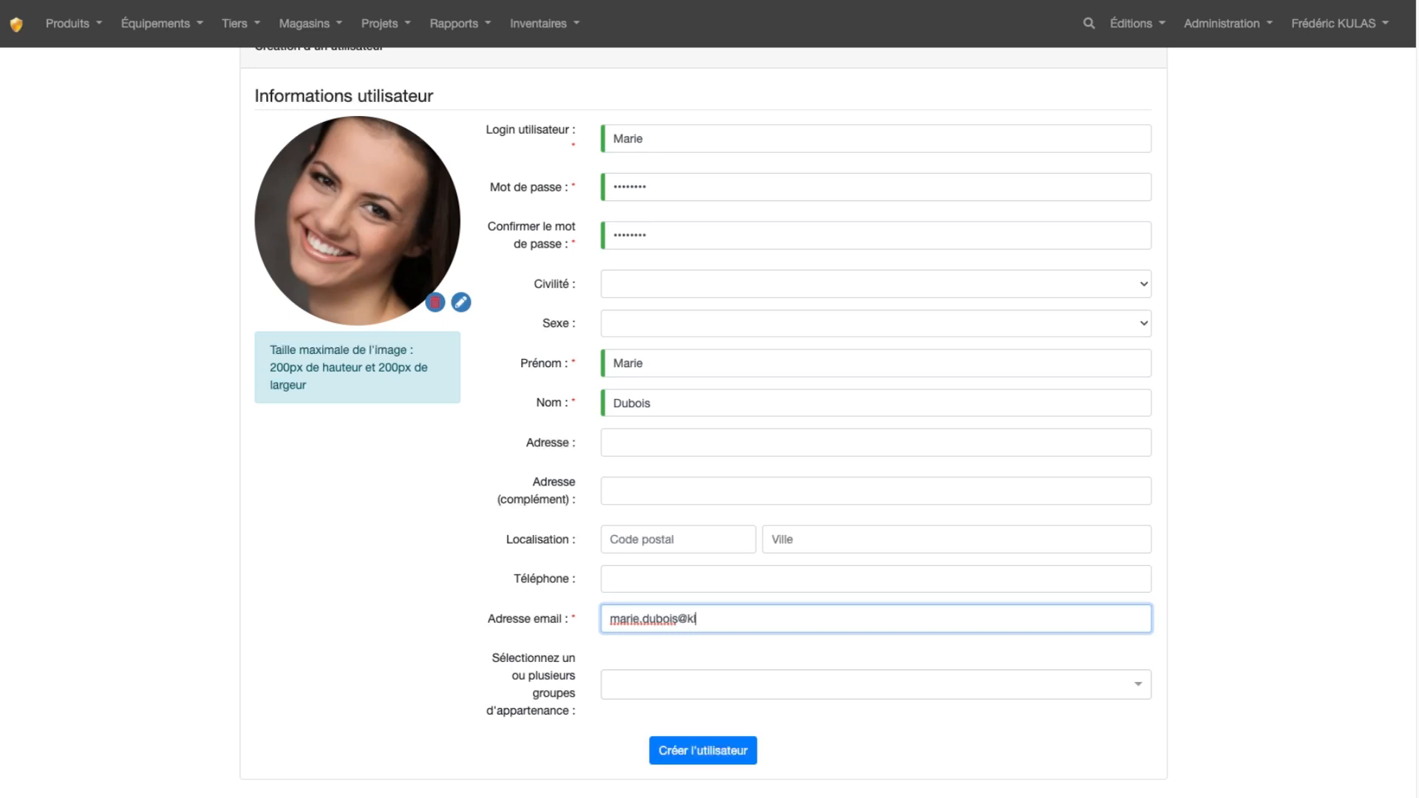
{"action": "left_click", "coordinate": [718, 759]}
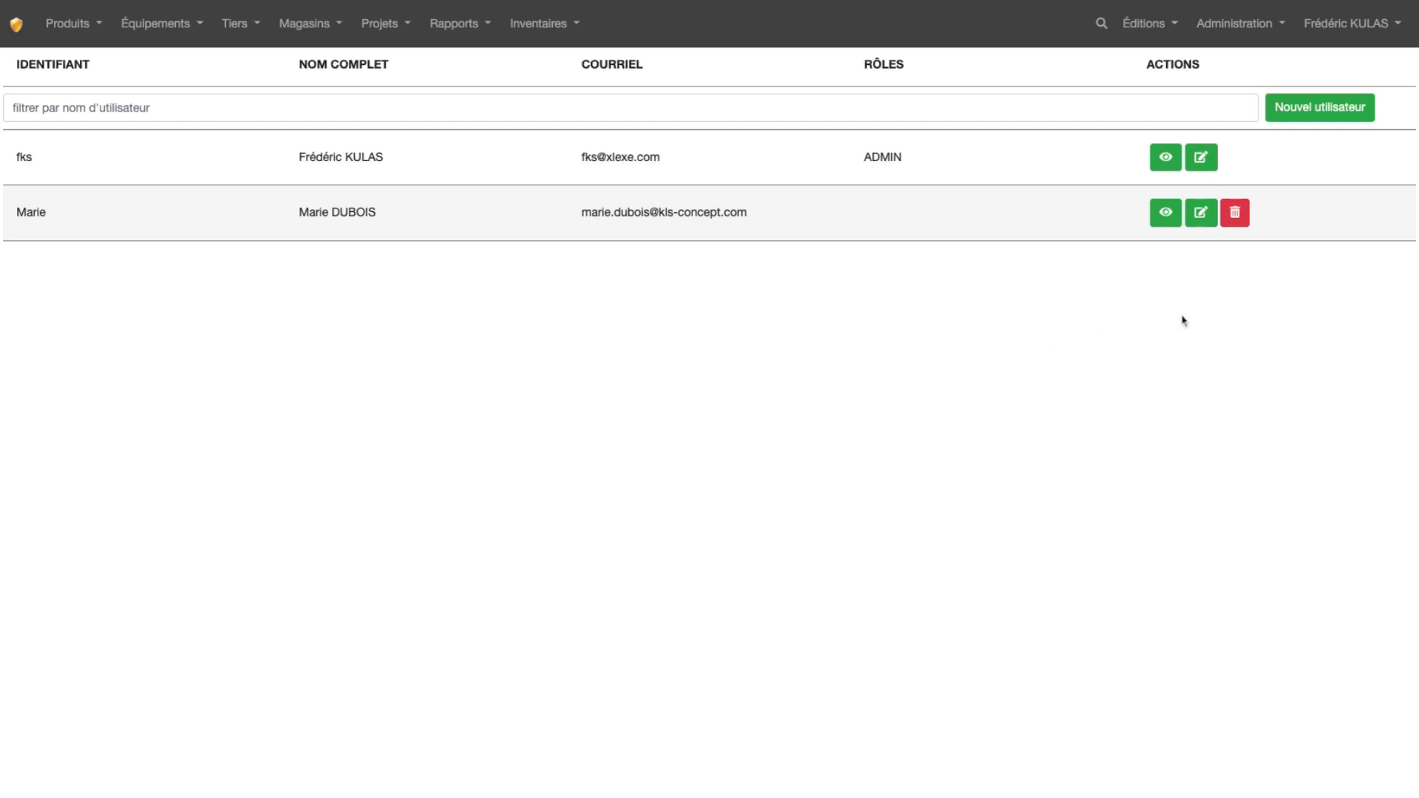
View the ADMIN group's details, including its rights and users, and return to the group list
{"action": "left_click", "coordinate": [1230, 28]}
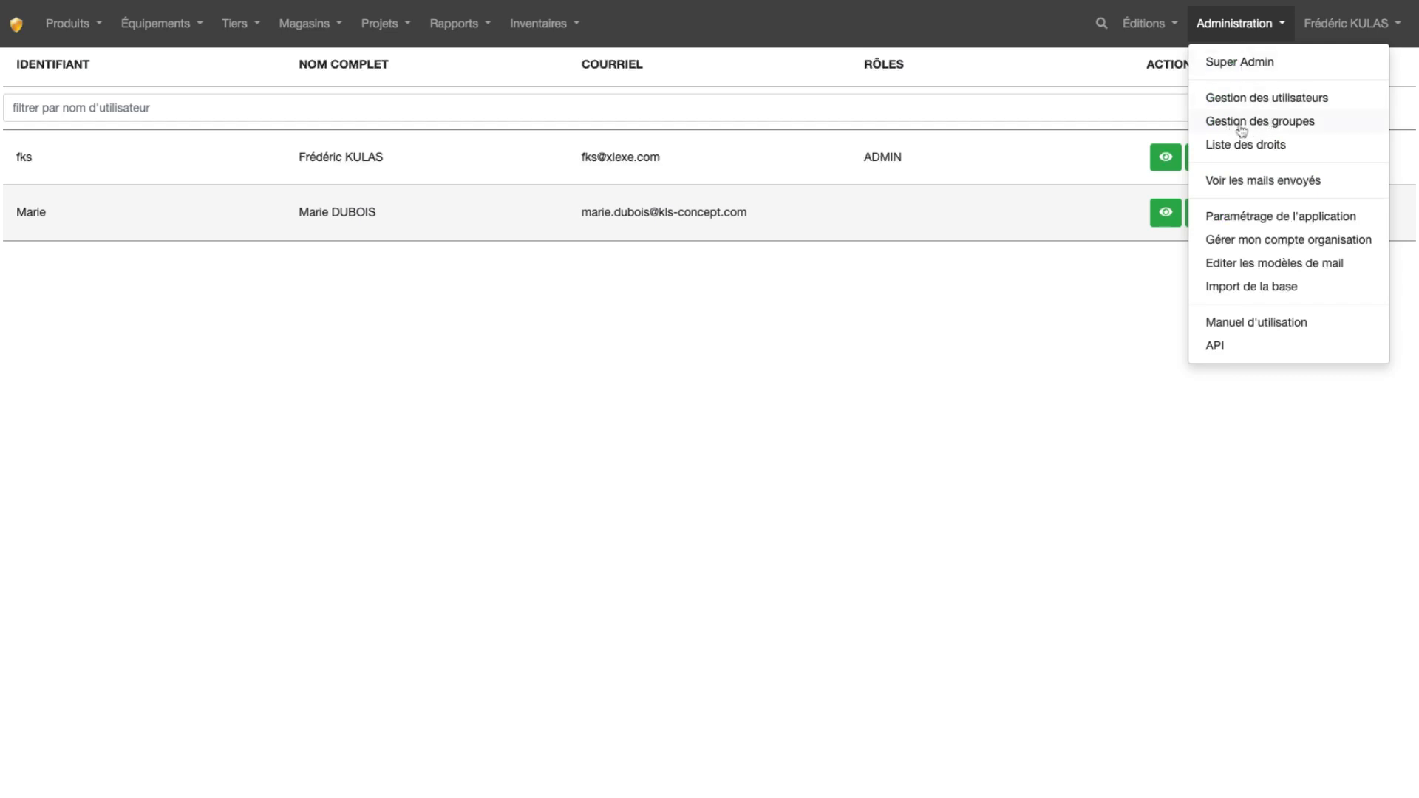
{"action": "left_click", "coordinate": [1284, 130]}
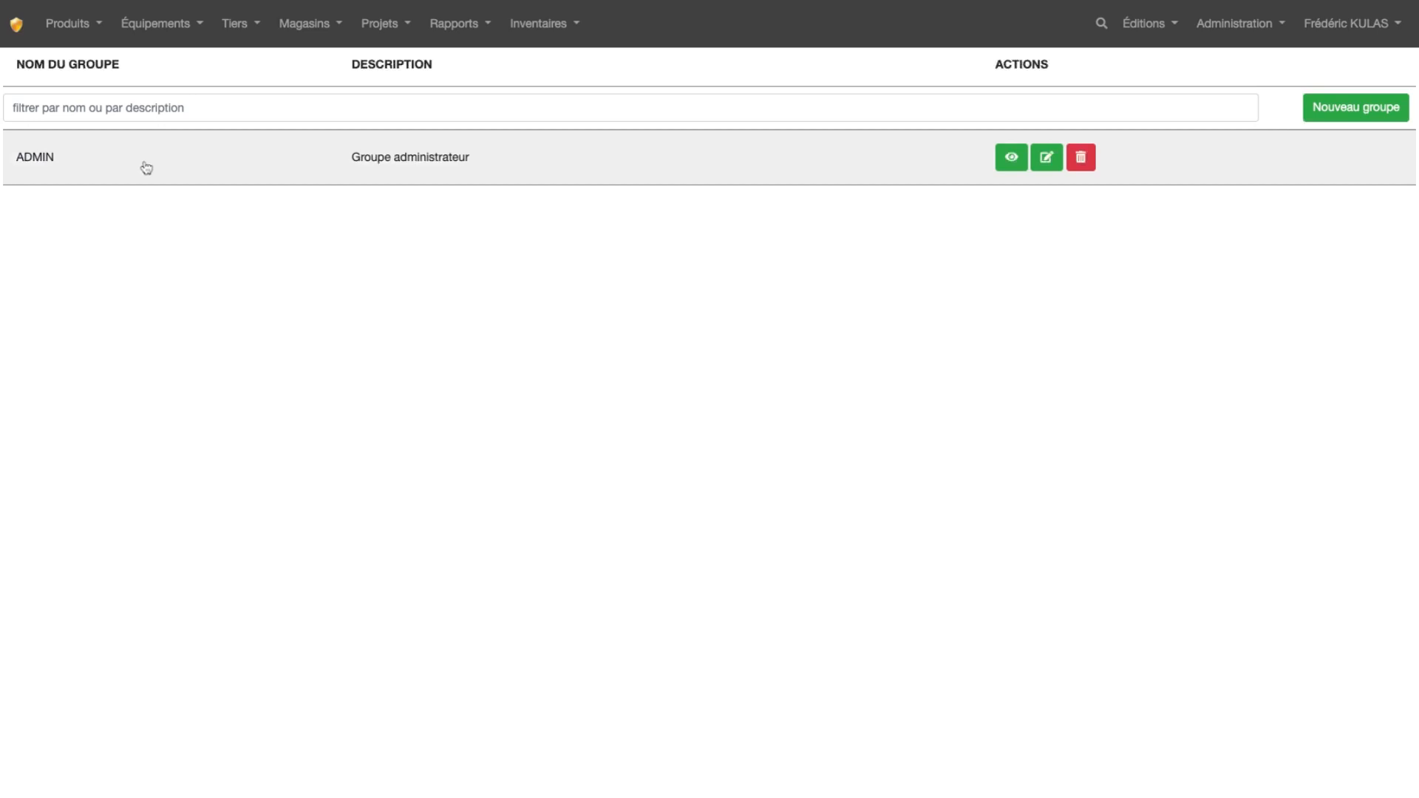
{"action": "left_click", "coordinate": [433, 167]}
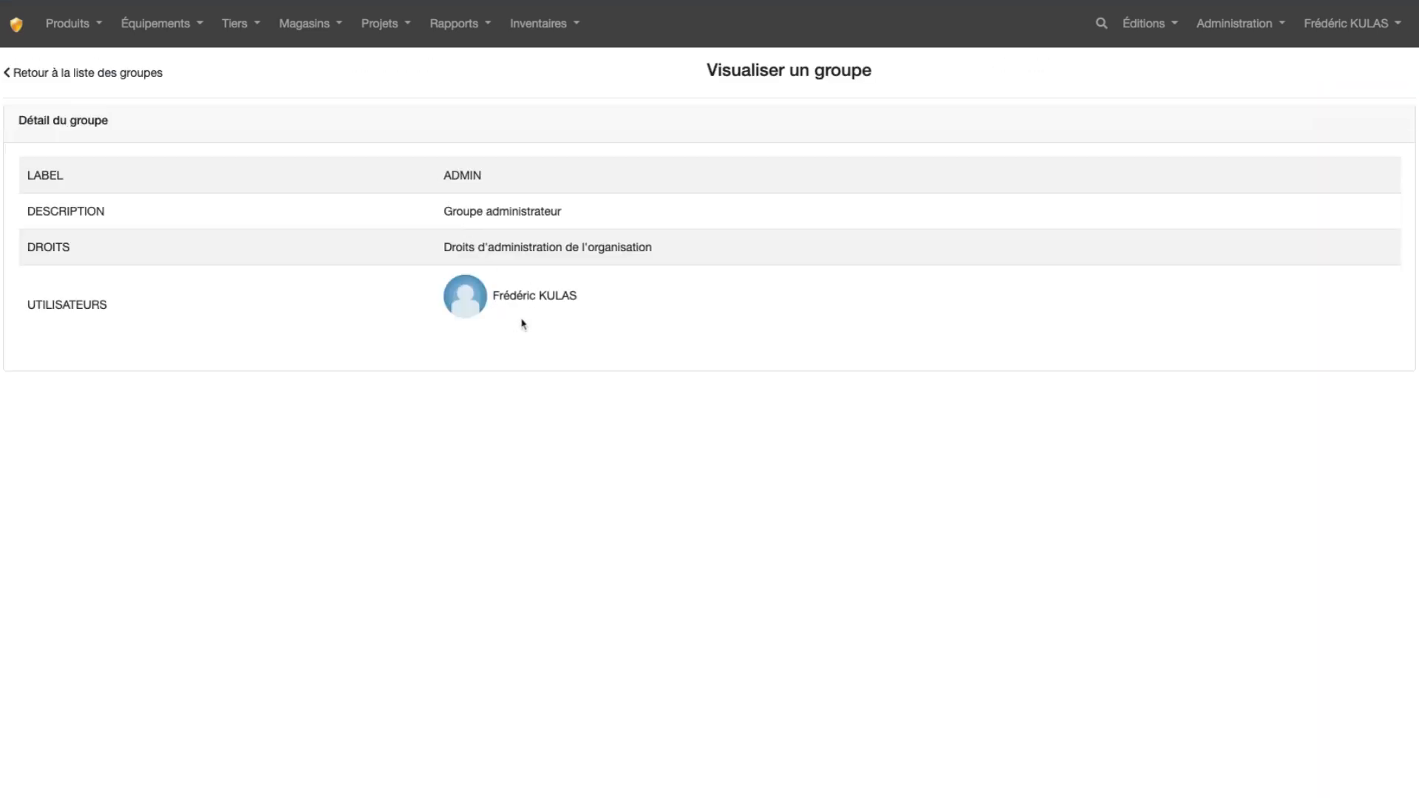
{"action": "left_click", "coordinate": [48, 75]}
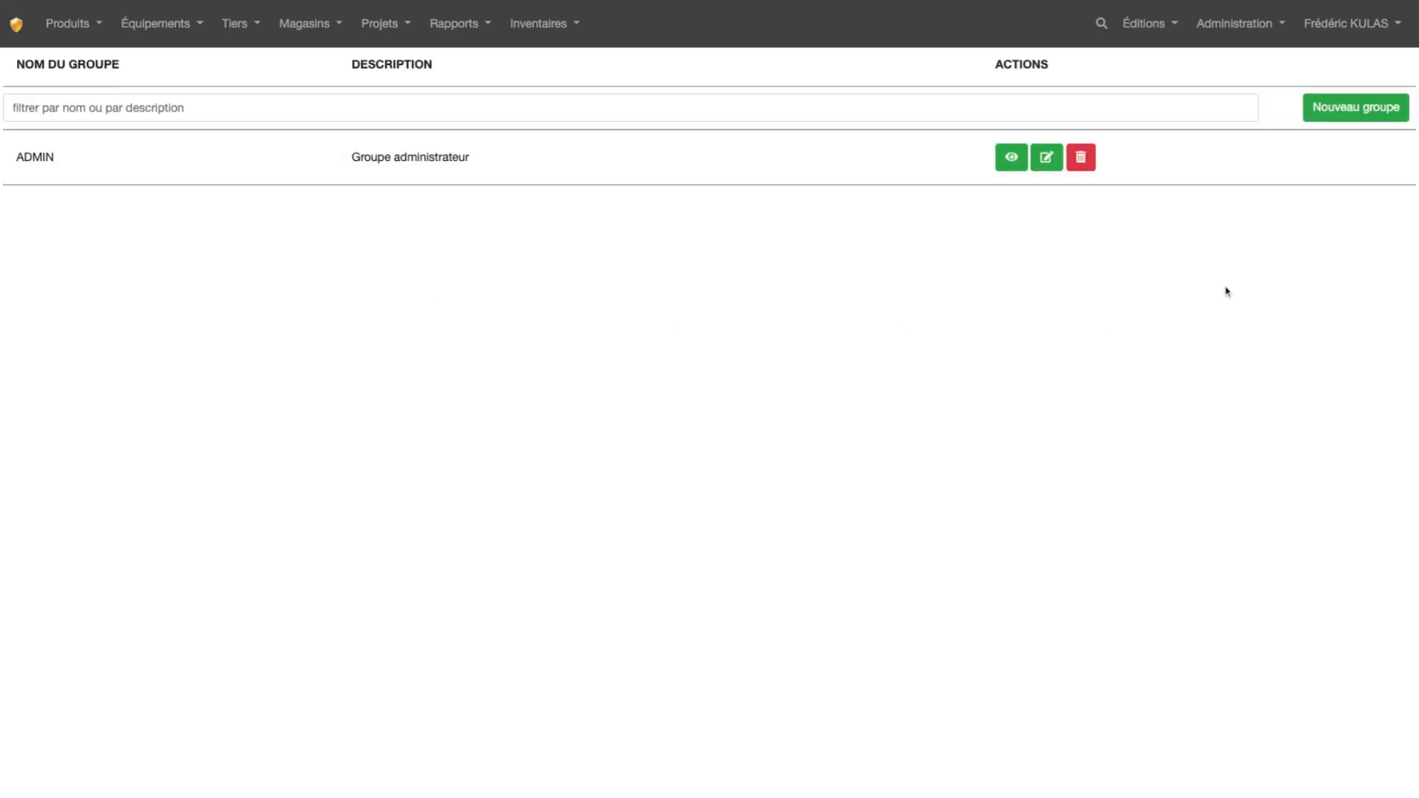
Start a new user group with the label CHARGE D'AFFAIRES and the description Gestionnaire Multi-projets
{"action": "left_click", "coordinate": [1345, 115]}
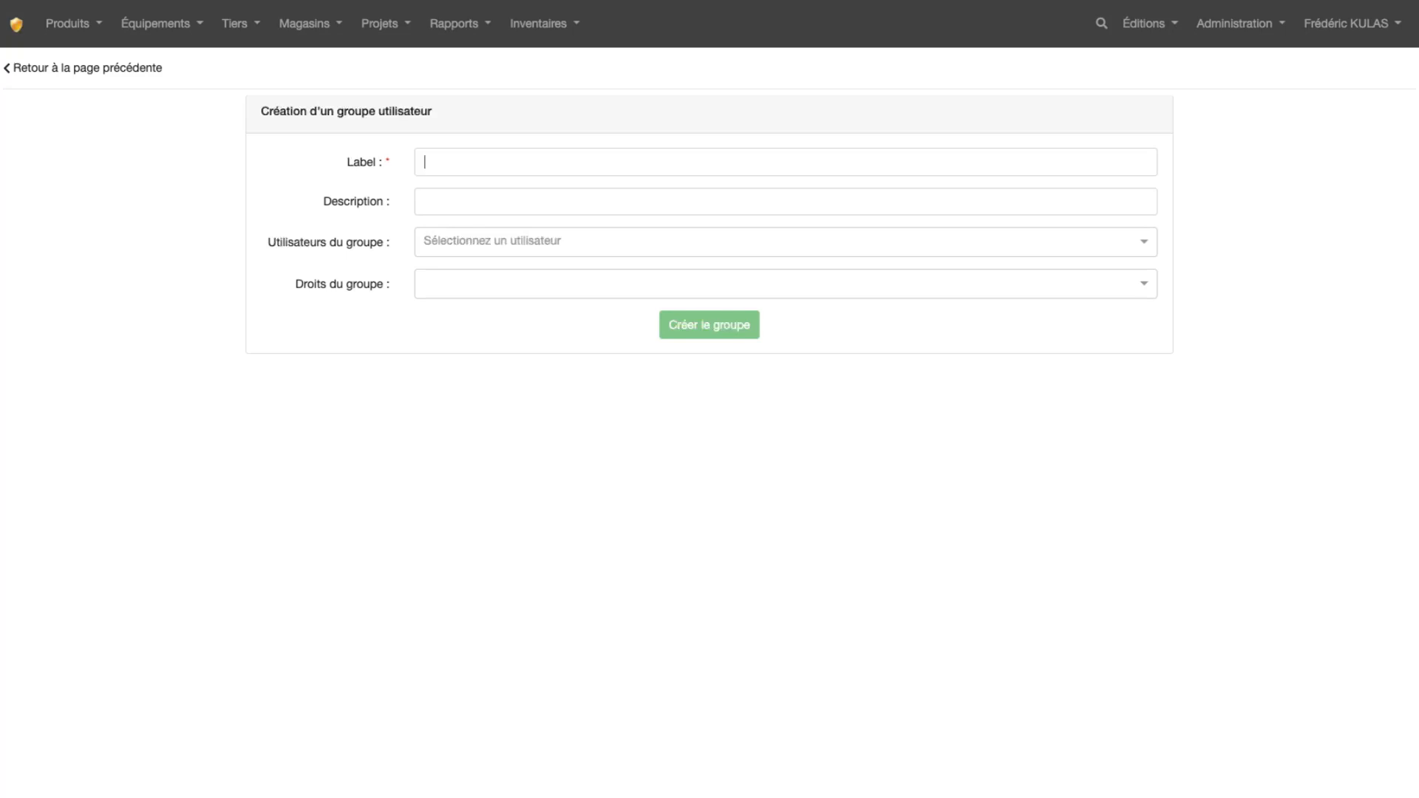
{"action": "type", "text": "CHARGE D'AFFAIRES"}
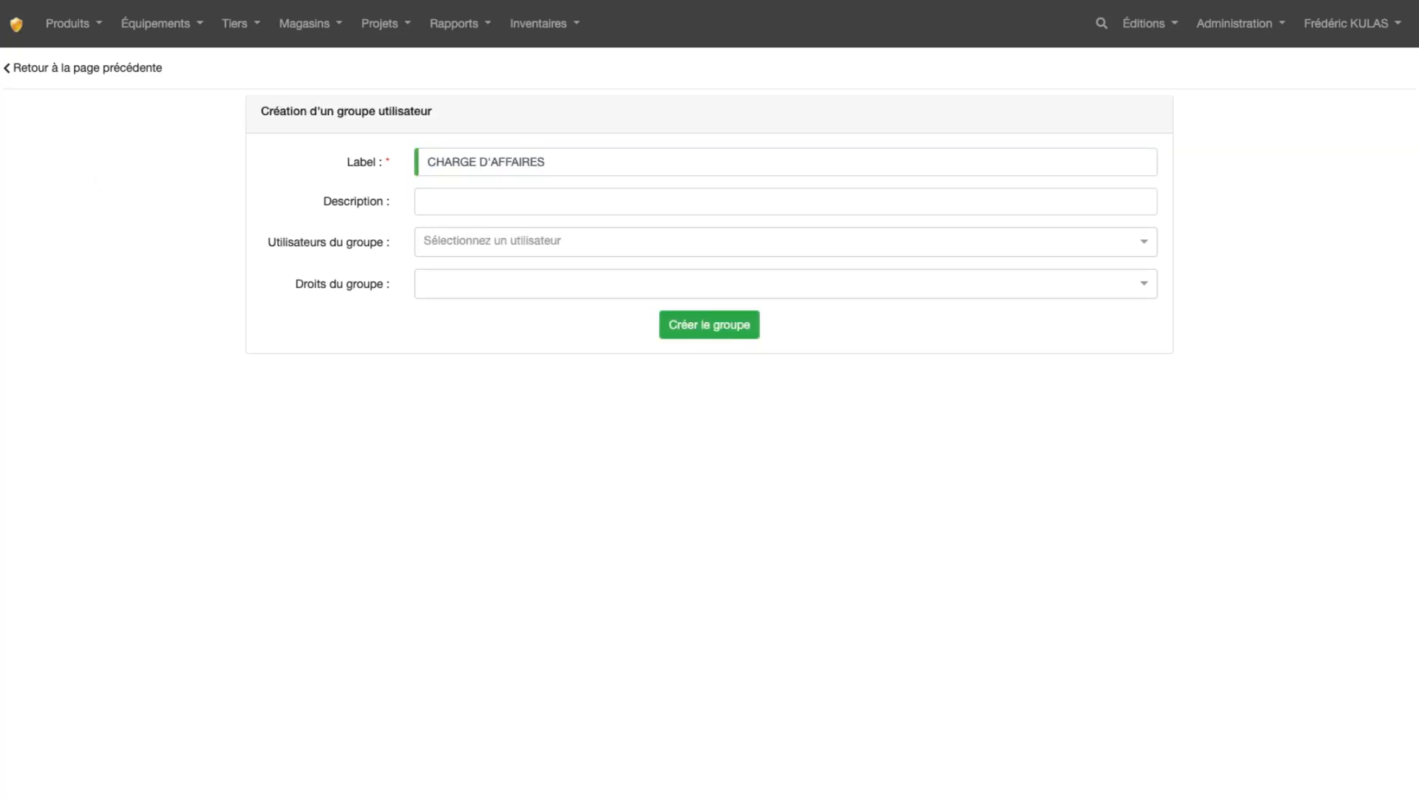
{"action": "left_click", "coordinate": [454, 201]}
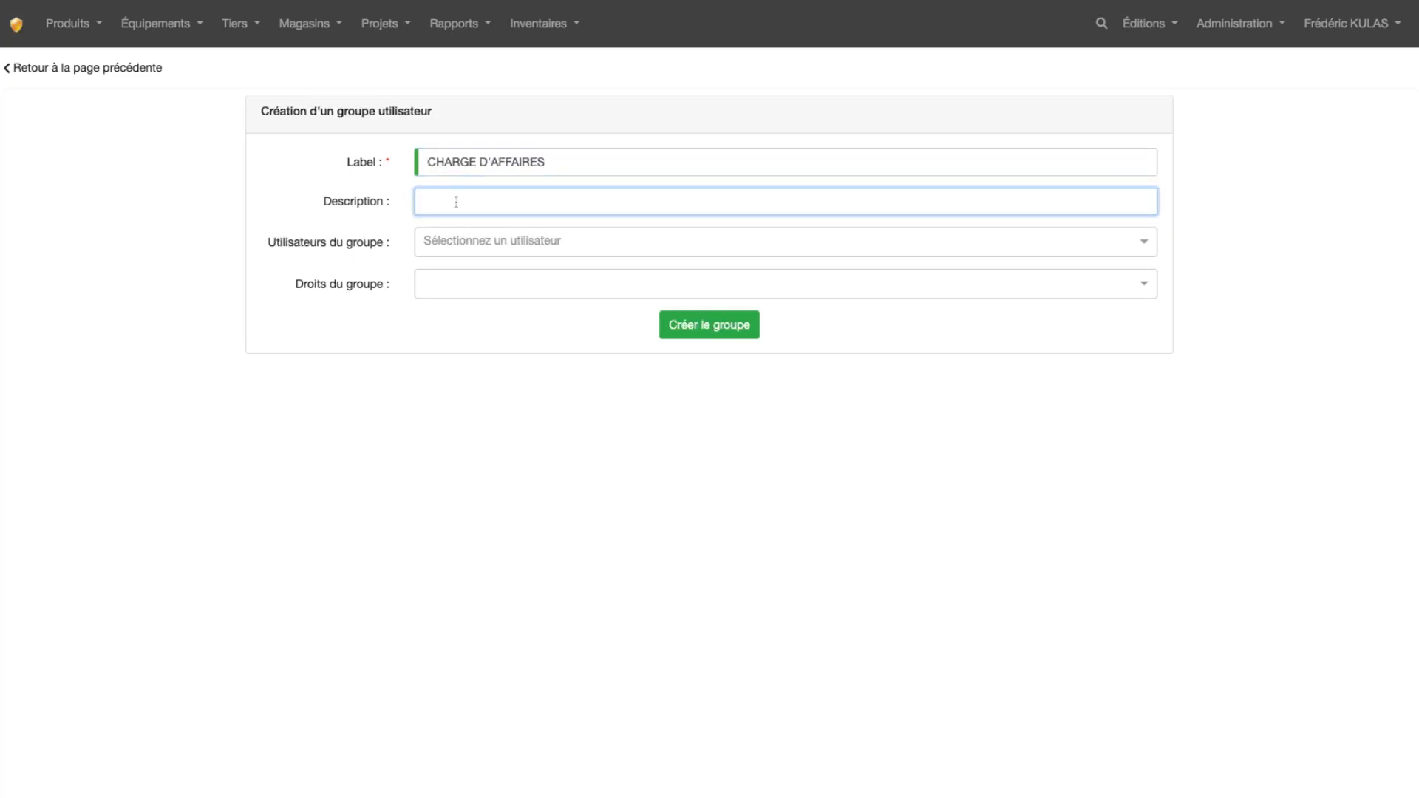
{"action": "type", "text": "Gestionnaire Multi-projets"}
{"action": "left_click", "coordinate": [511, 245]}
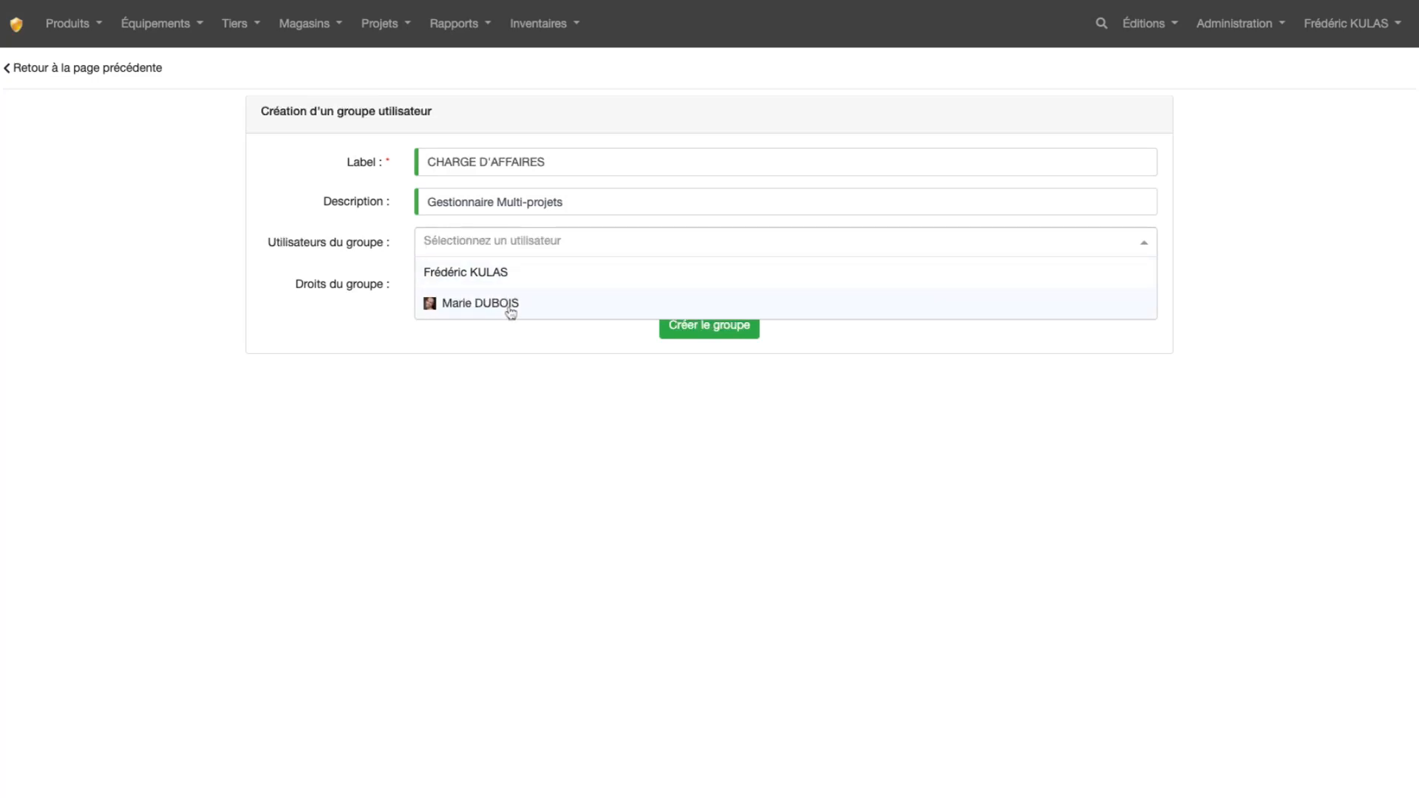
{"action": "left_click", "coordinate": [375, 262]}
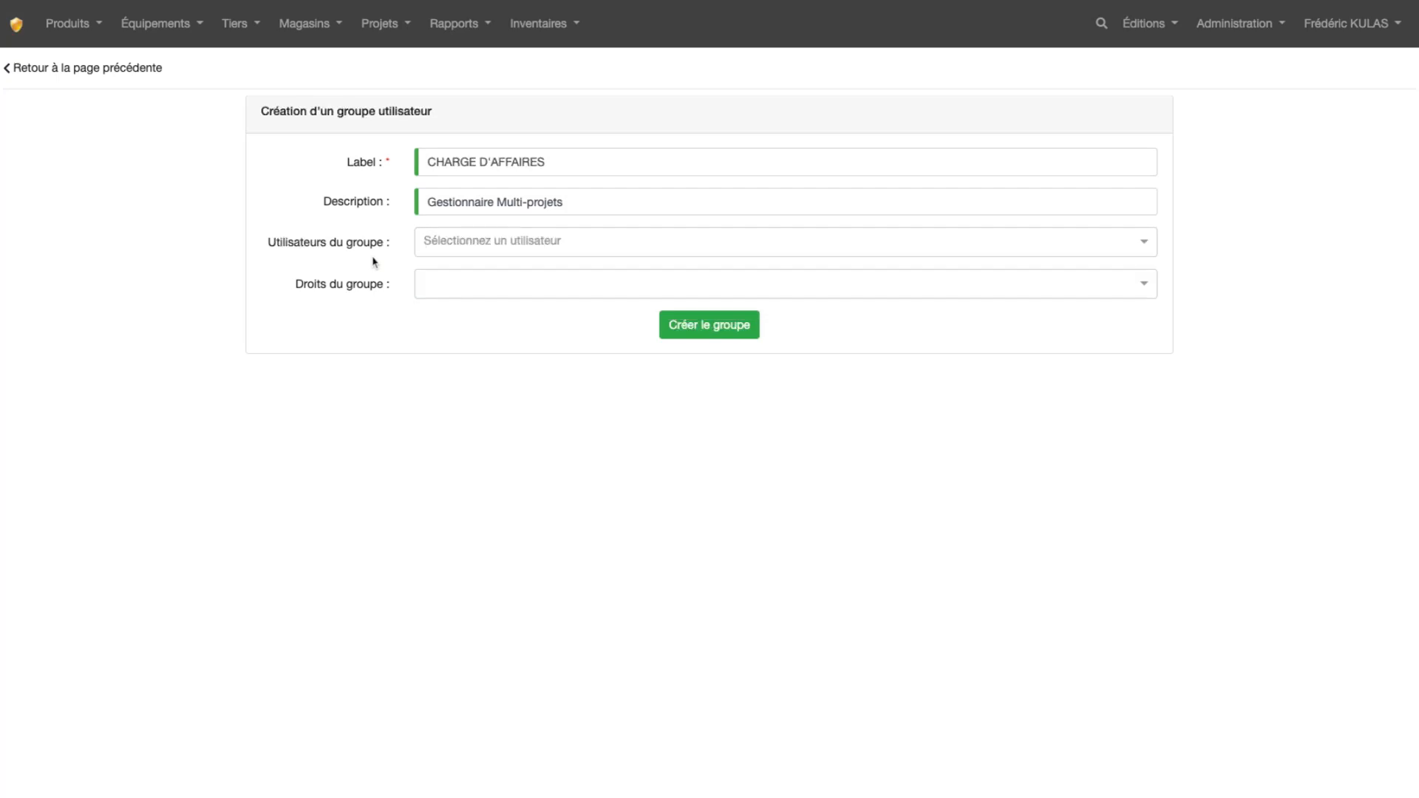
Give the new group the right "Droits d'édition ou de création d'un produit"
{"action": "left_click", "coordinate": [488, 288]}
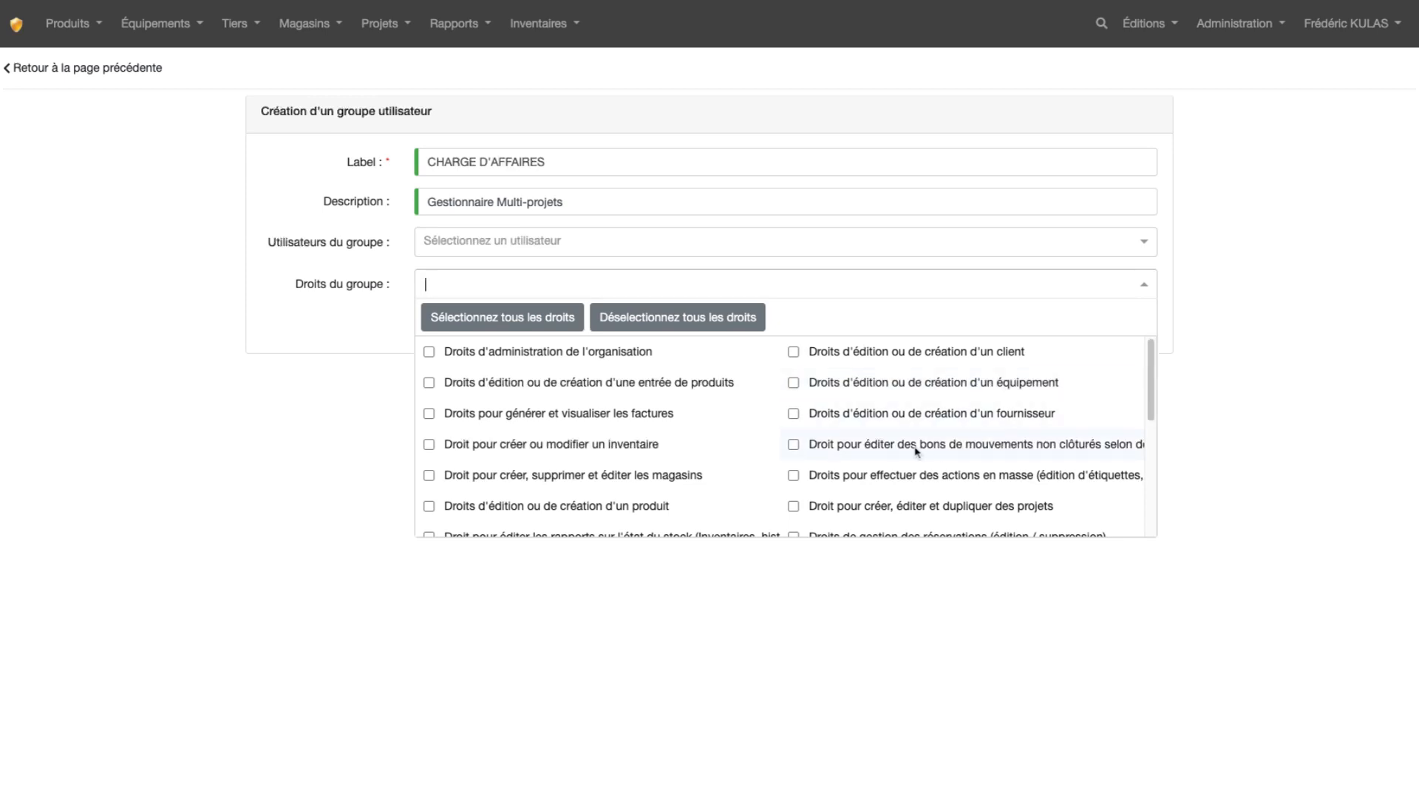
{"action": "left_click", "coordinate": [428, 507]}
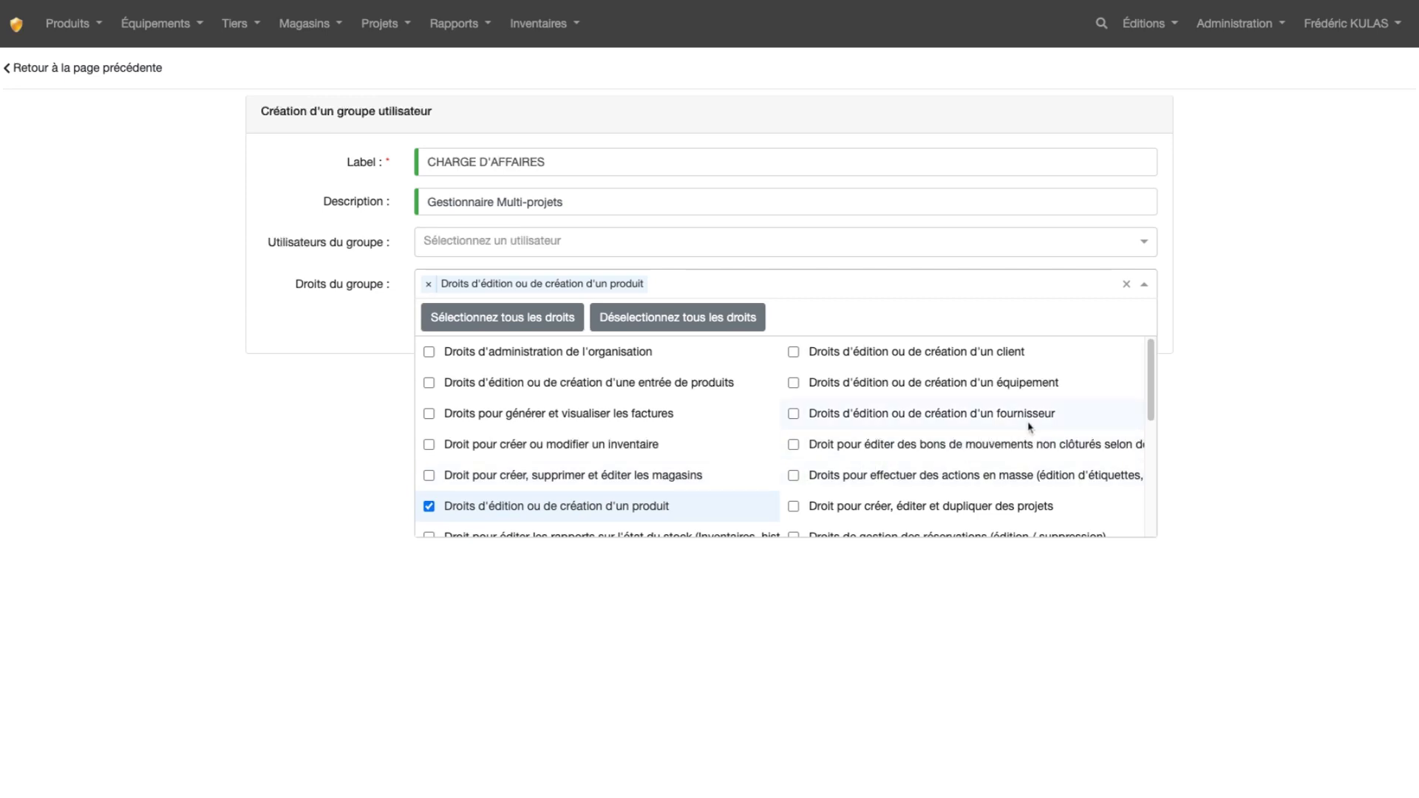
Look through the full list of rights that can be given to the new group
{"action": "scroll", "coordinate": [1152, 383], "scroll_direction": "down", "scroll_amount": 2}
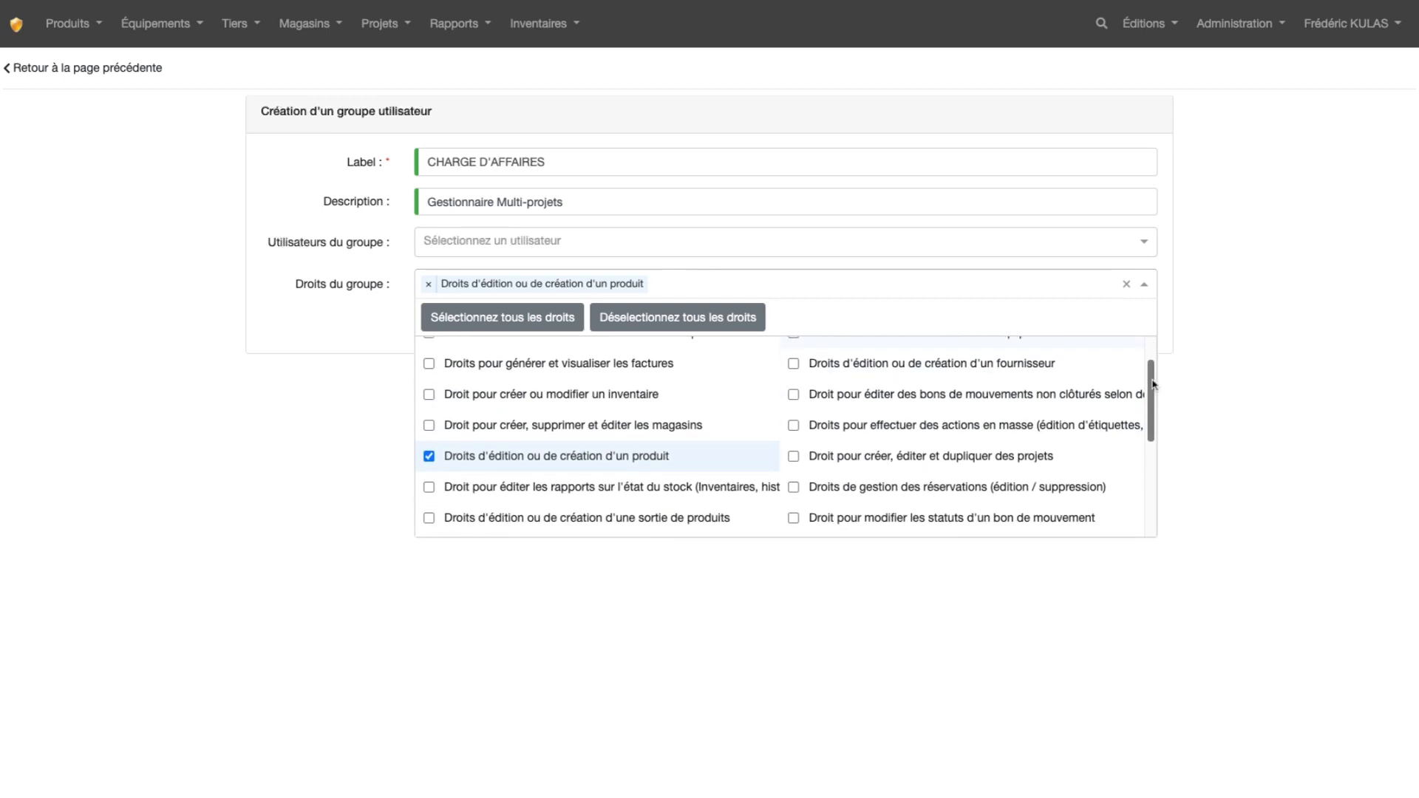
{"action": "scroll", "coordinate": [1152, 383], "scroll_direction": "down", "scroll_amount": 3}
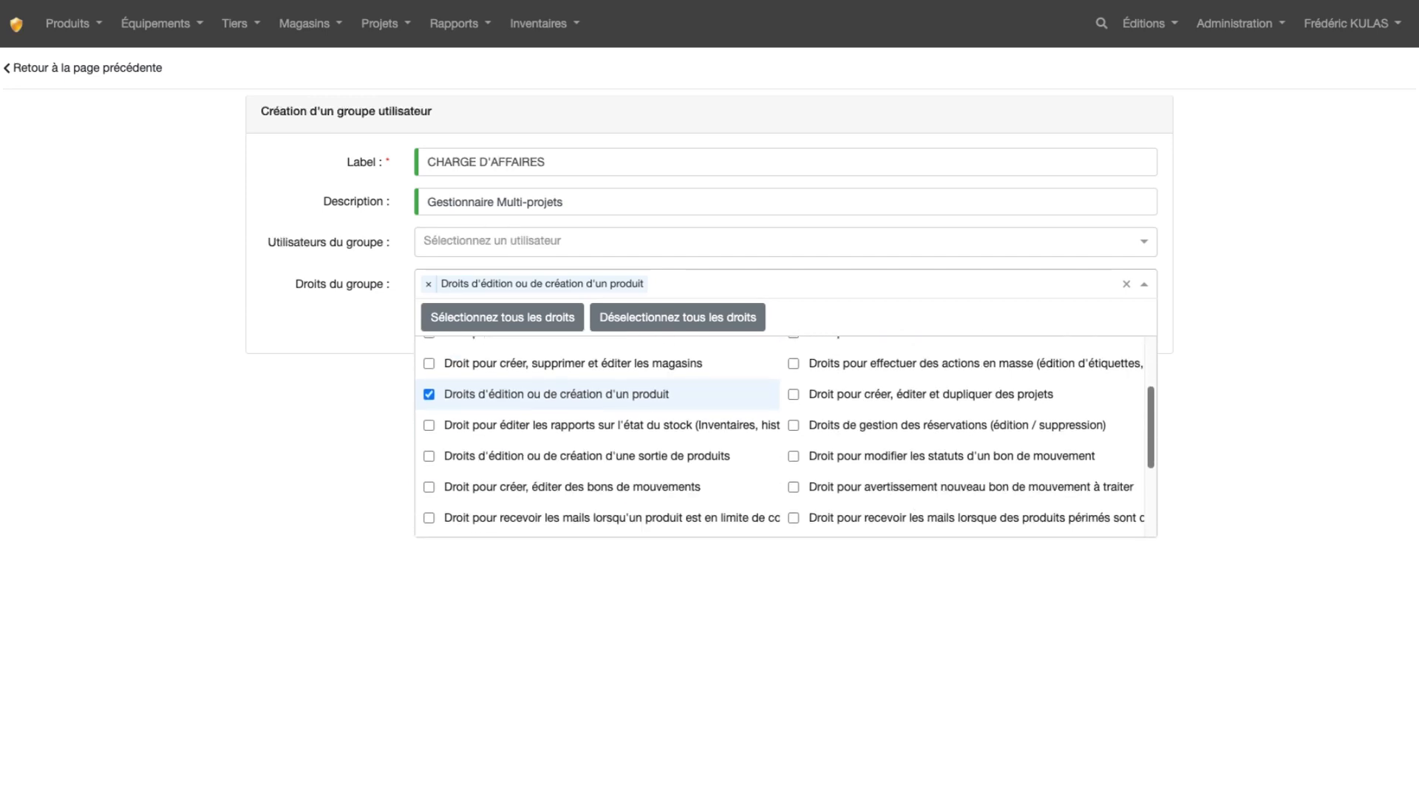
{"action": "scroll", "coordinate": [785, 440], "scroll_direction": "down", "scroll_amount": 3}
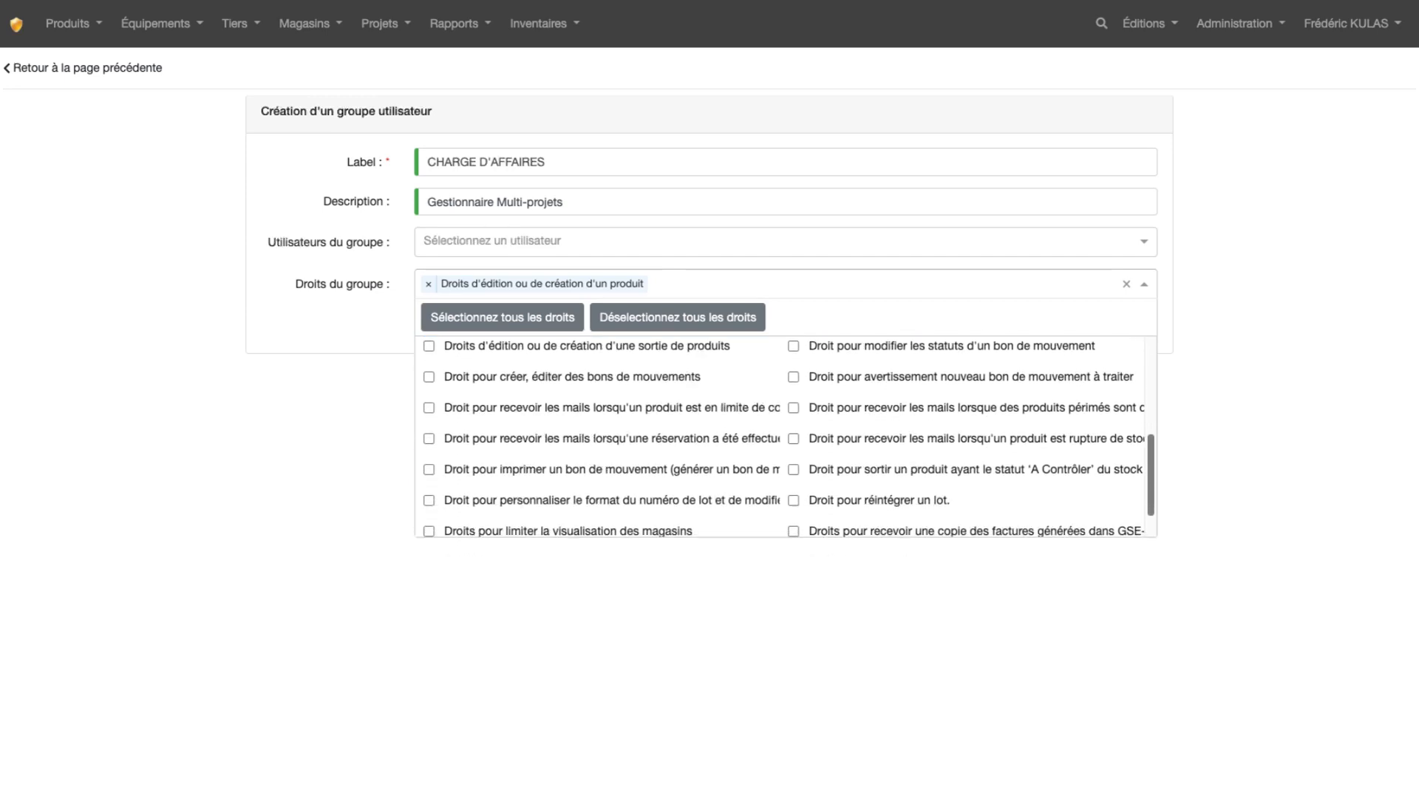
{"action": "scroll", "coordinate": [785, 439], "scroll_direction": "up", "scroll_amount": 5}
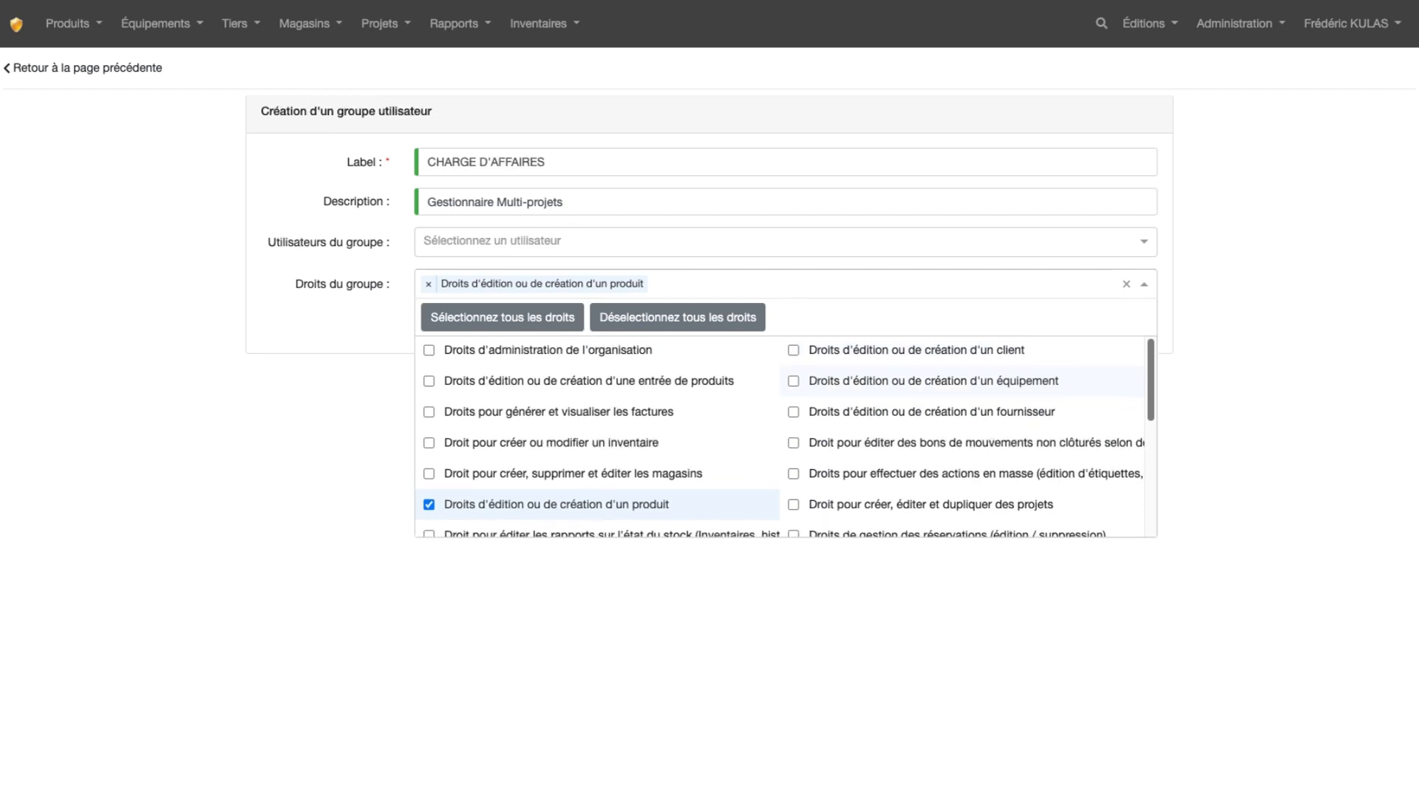
{"action": "scroll", "coordinate": [785, 439], "scroll_direction": "down", "scroll_amount": 3}
{"action": "scroll", "coordinate": [784, 440], "scroll_direction": "down", "scroll_amount": 3}
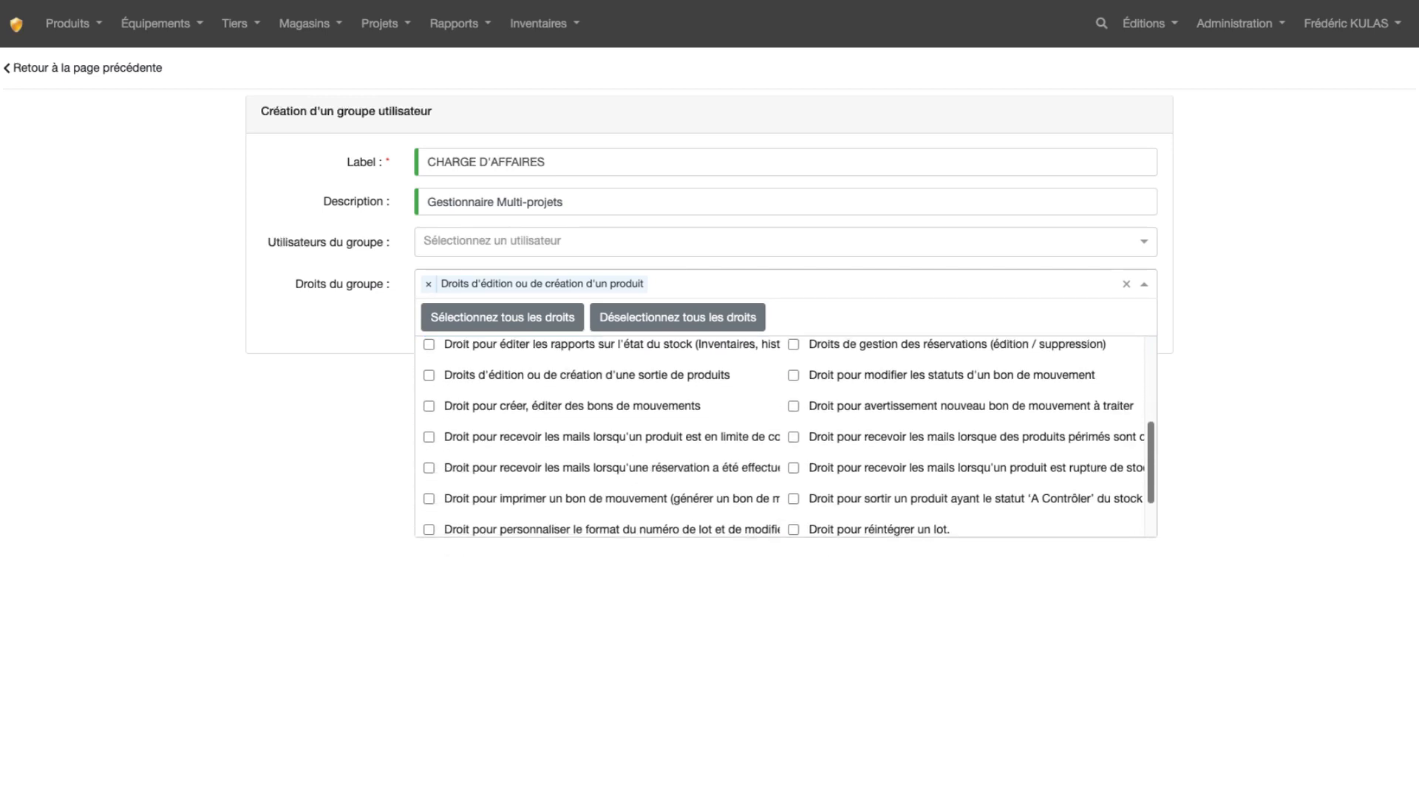
{"action": "scroll", "coordinate": [784, 440], "scroll_direction": "down", "scroll_amount": 2}
{"action": "scroll", "coordinate": [784, 440], "scroll_direction": "down", "scroll_amount": 1}
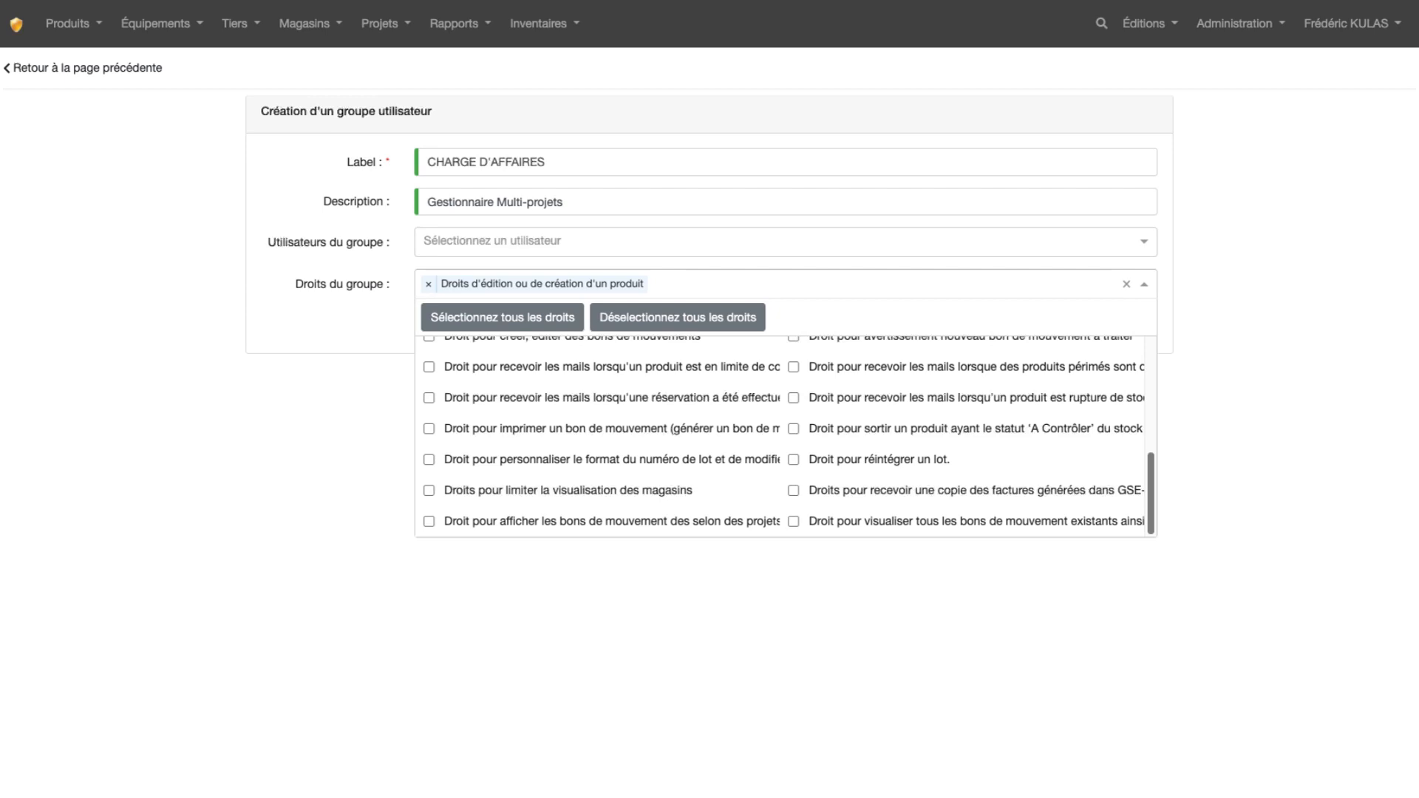
{"action": "scroll", "coordinate": [785, 439], "scroll_direction": "up", "scroll_amount": 5}
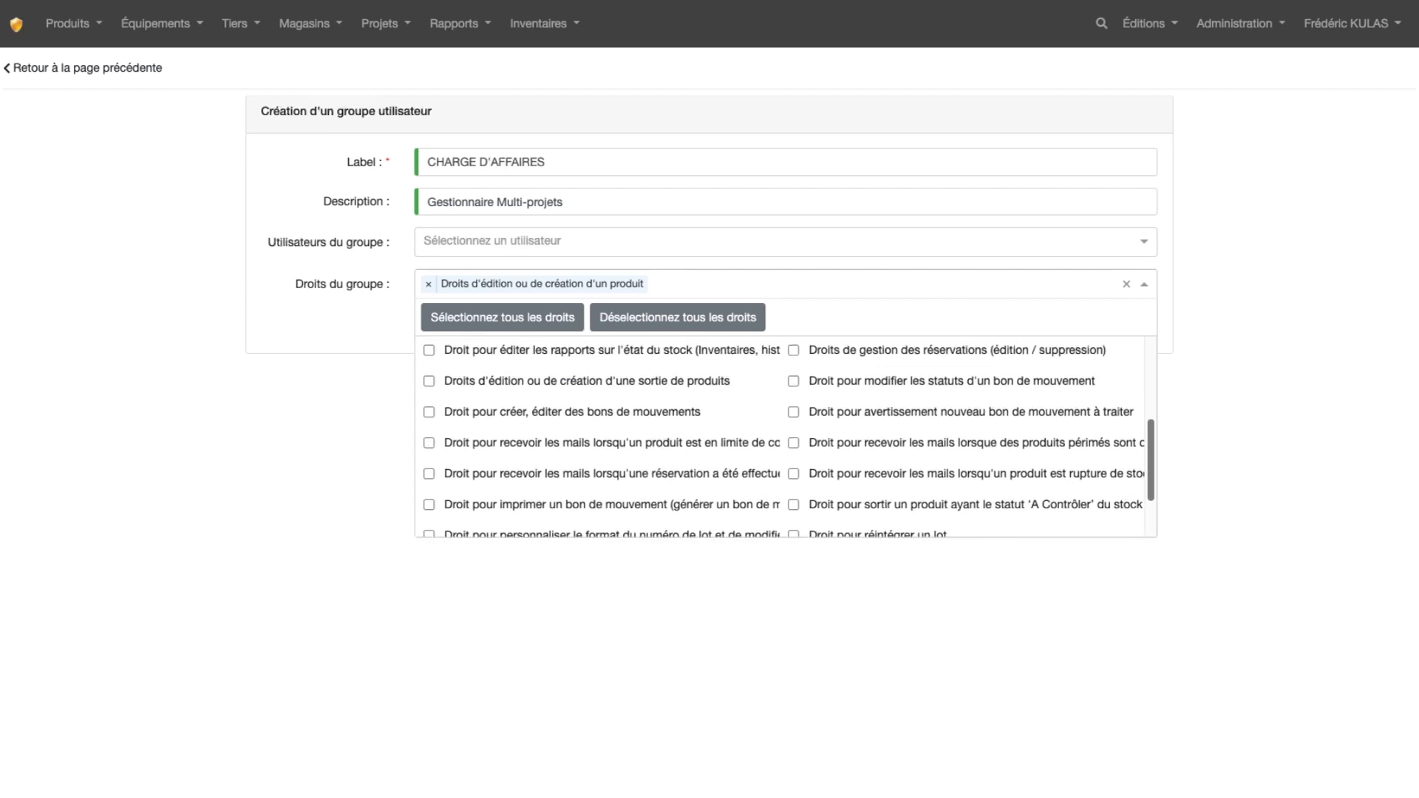
Add the group's "Droits d'édition ou de création" for "une sortie de produits", "une entrée de produits" and "un client"
{"action": "left_click_drag", "start_coordinate": [1150, 441], "coordinate": [1151, 435]}
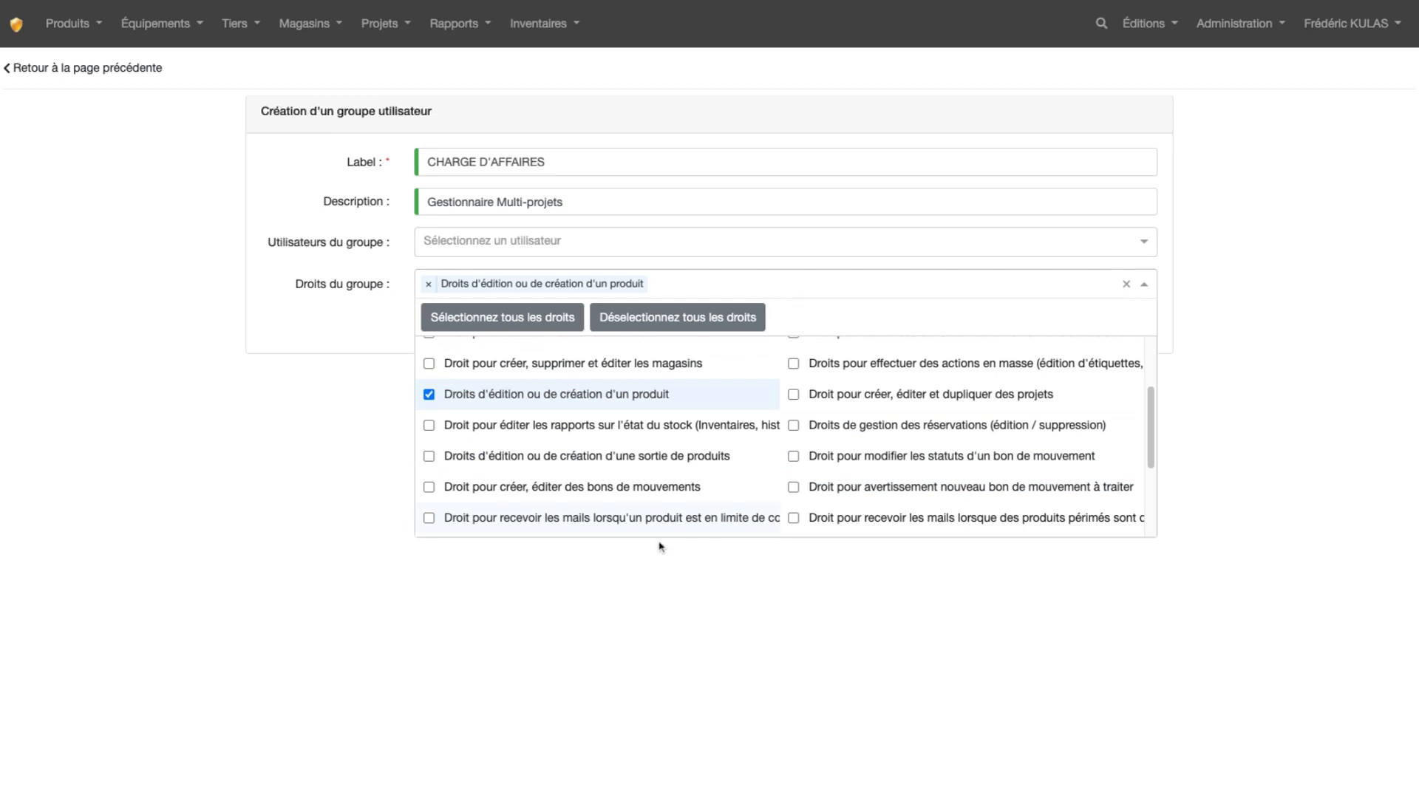
{"action": "left_click", "coordinate": [429, 457]}
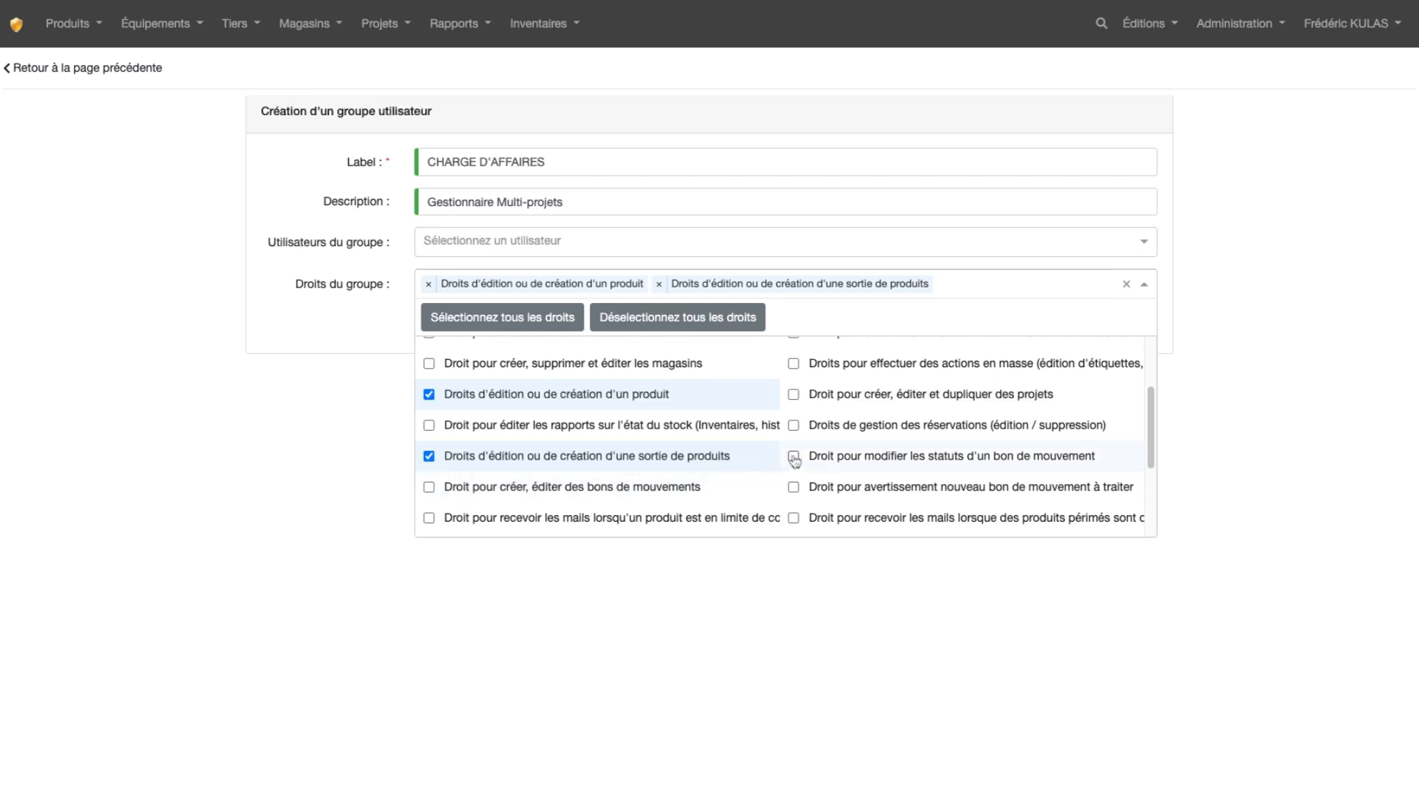
{"action": "left_click_drag", "start_coordinate": [1151, 424], "coordinate": [1152, 379]}
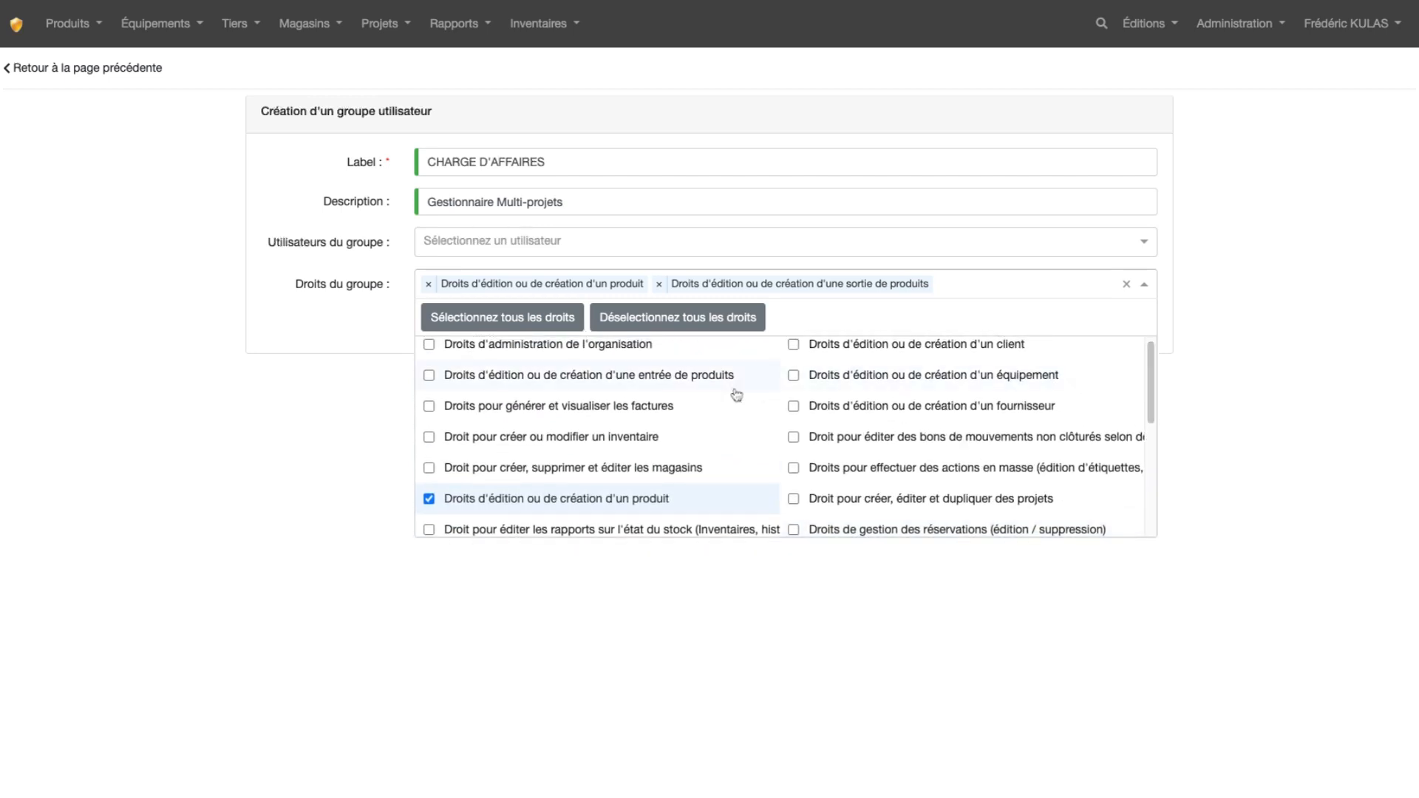
{"action": "left_click", "coordinate": [429, 375]}
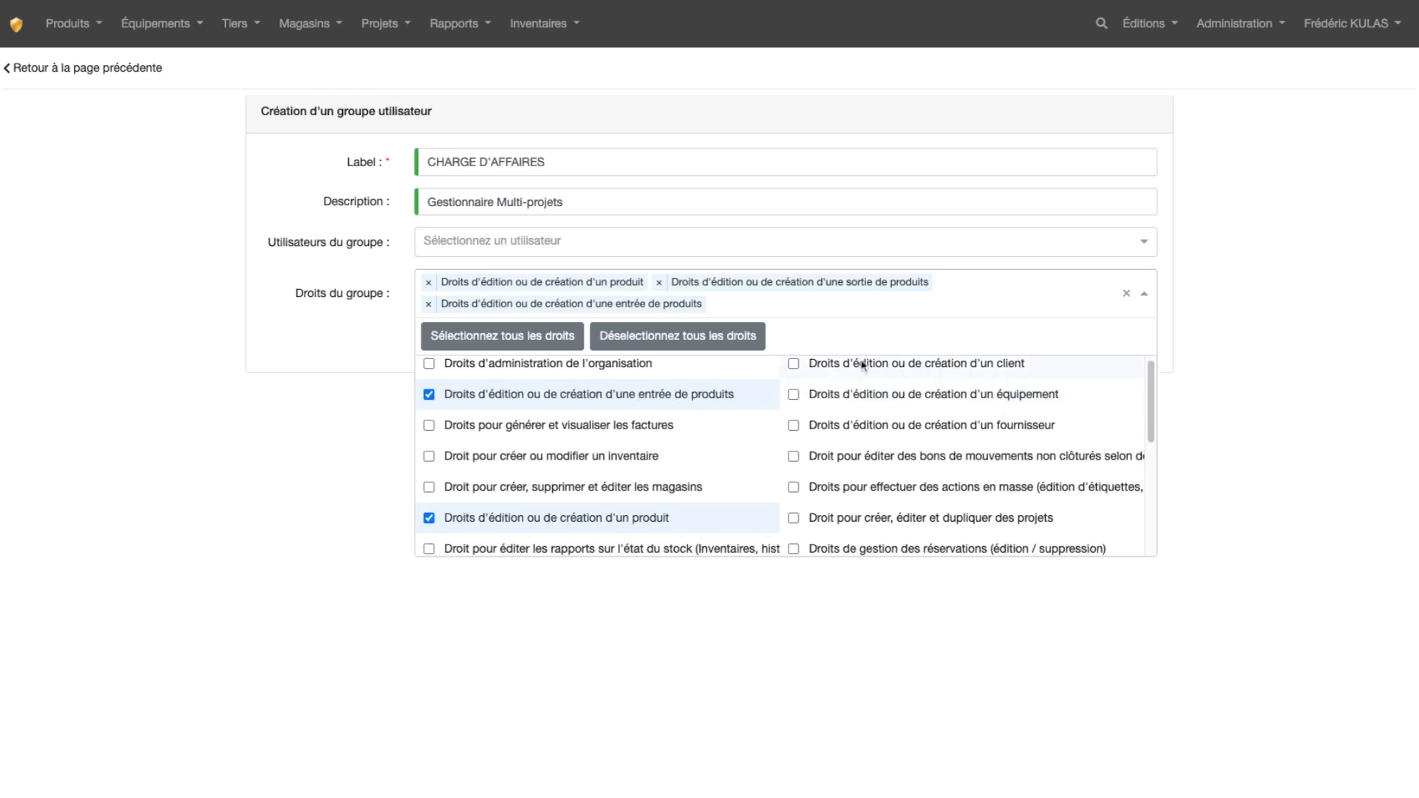
{"action": "left_click", "coordinate": [793, 364]}
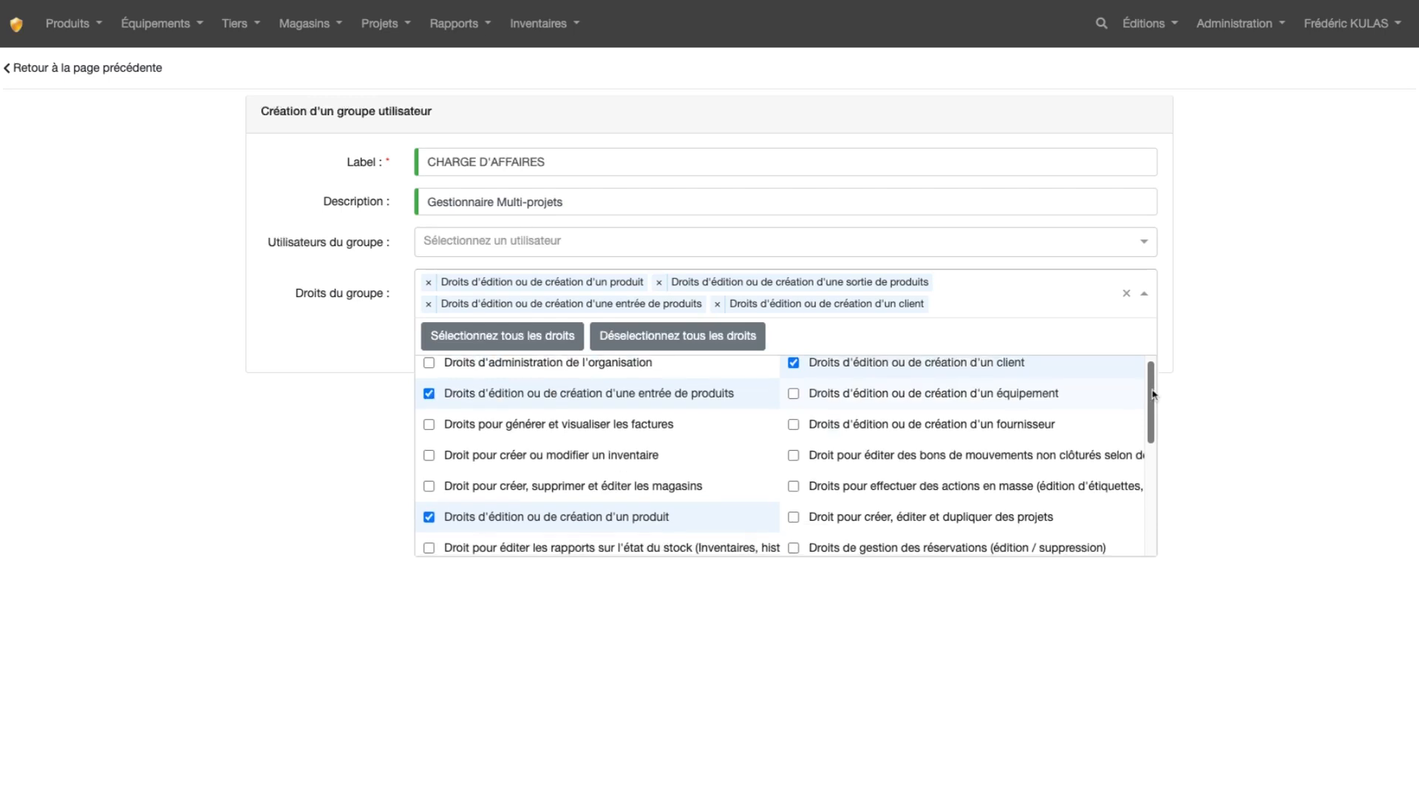
Add the group's mail-receiving rights for "un produit est en limite de commande" and "des produits périmés sont détectés dans le stock"
{"action": "scroll", "coordinate": [1153, 396], "scroll_direction": "down", "scroll_amount": 2}
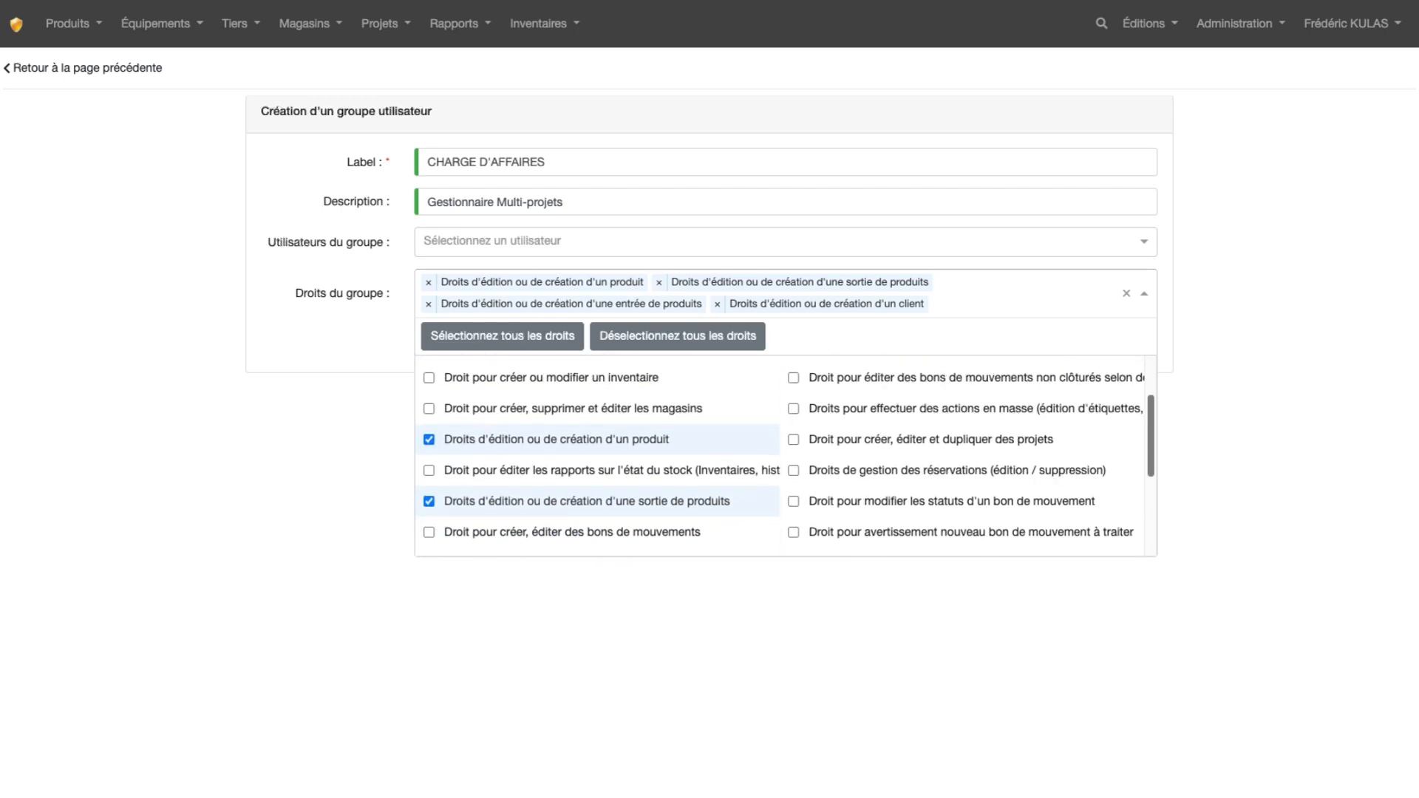
{"action": "scroll", "coordinate": [783, 455], "scroll_direction": "down", "scroll_amount": 1}
{"action": "scroll", "coordinate": [783, 454], "scroll_direction": "down", "scroll_amount": 2}
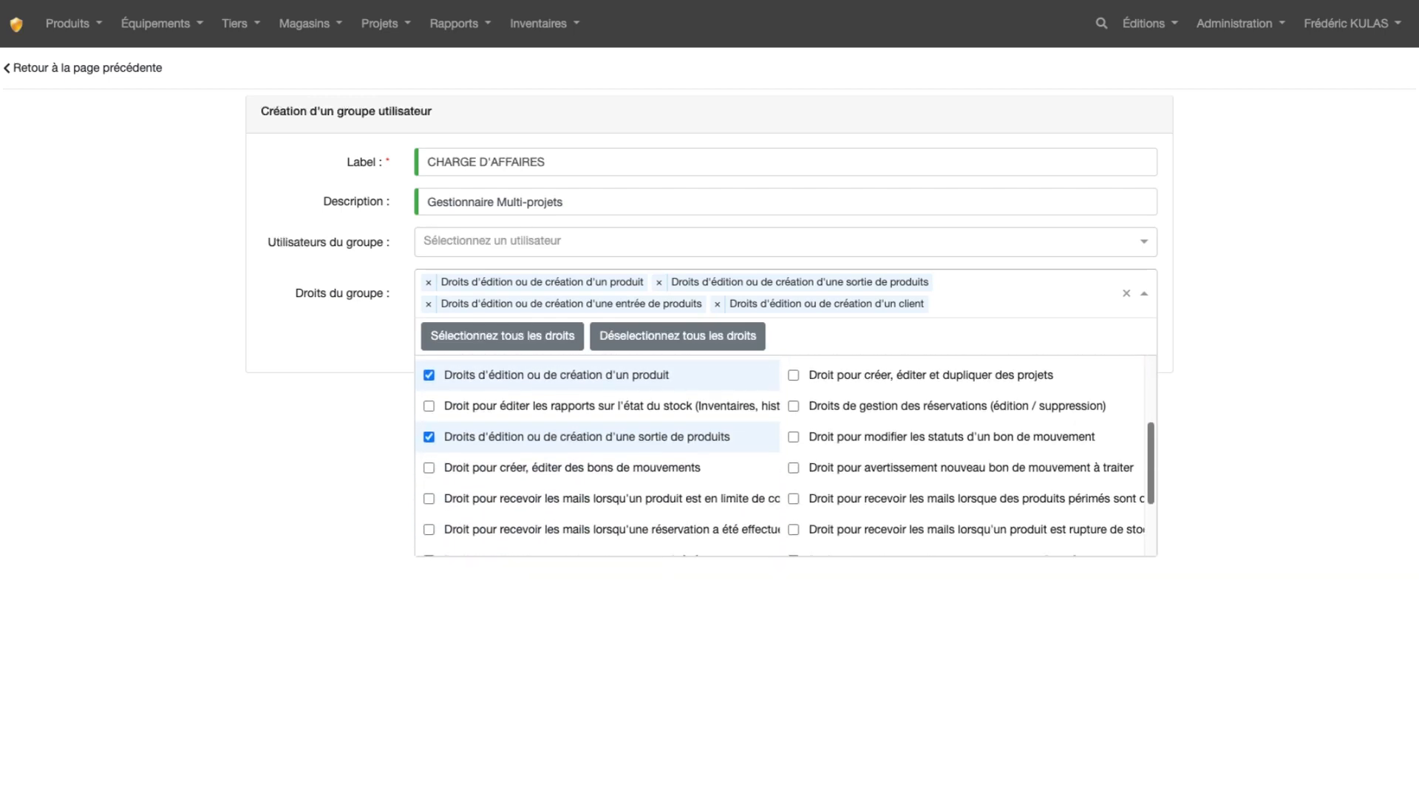
{"action": "scroll", "coordinate": [783, 454], "scroll_direction": "down", "scroll_amount": 1}
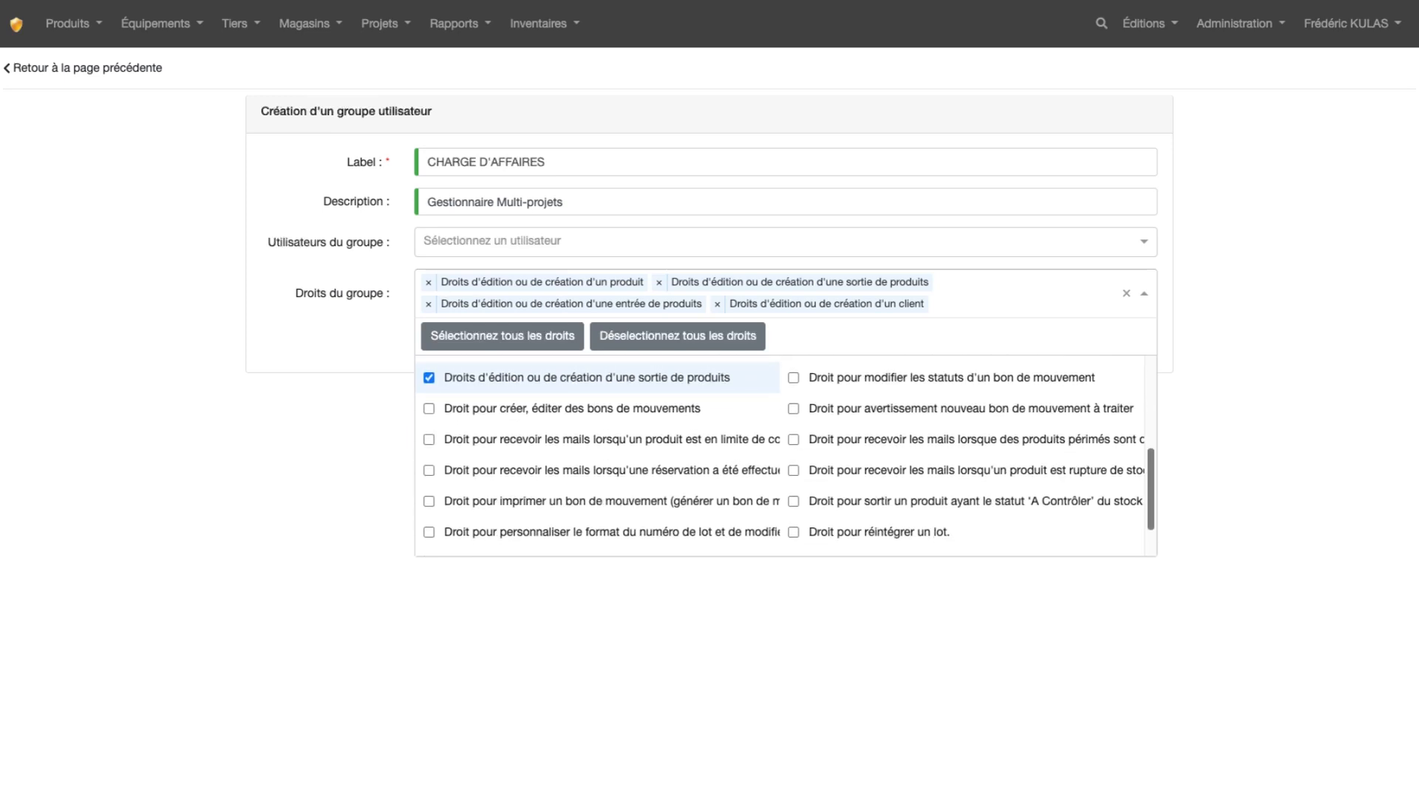
{"action": "left_click", "coordinate": [429, 441]}
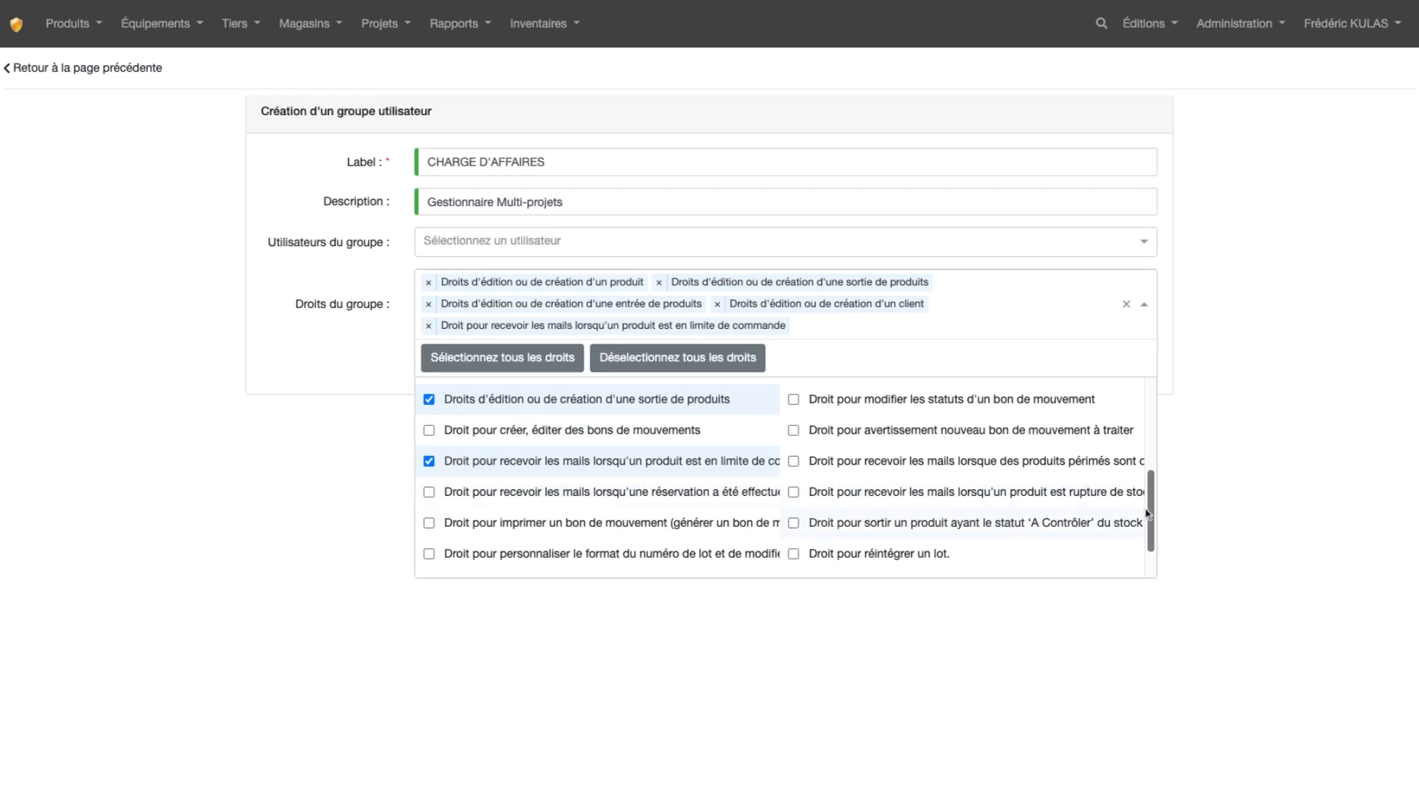
{"action": "left_click", "coordinate": [794, 462]}
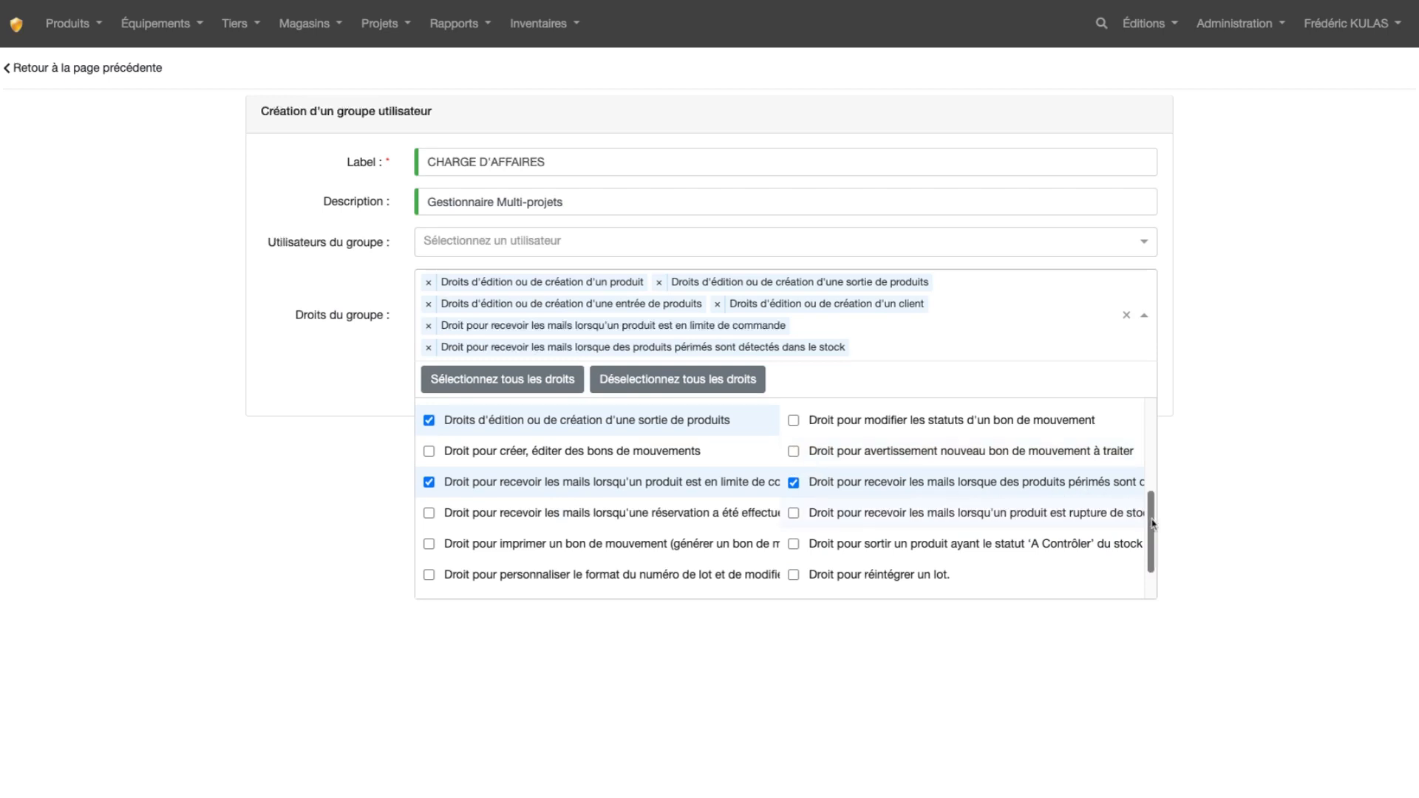
Give the group the right "Droit pour éditer les rapports sur l'état du stock (Inventaires, historique, stock à traiter)"
{"action": "scroll", "coordinate": [1151, 523], "scroll_direction": "up", "scroll_amount": 3}
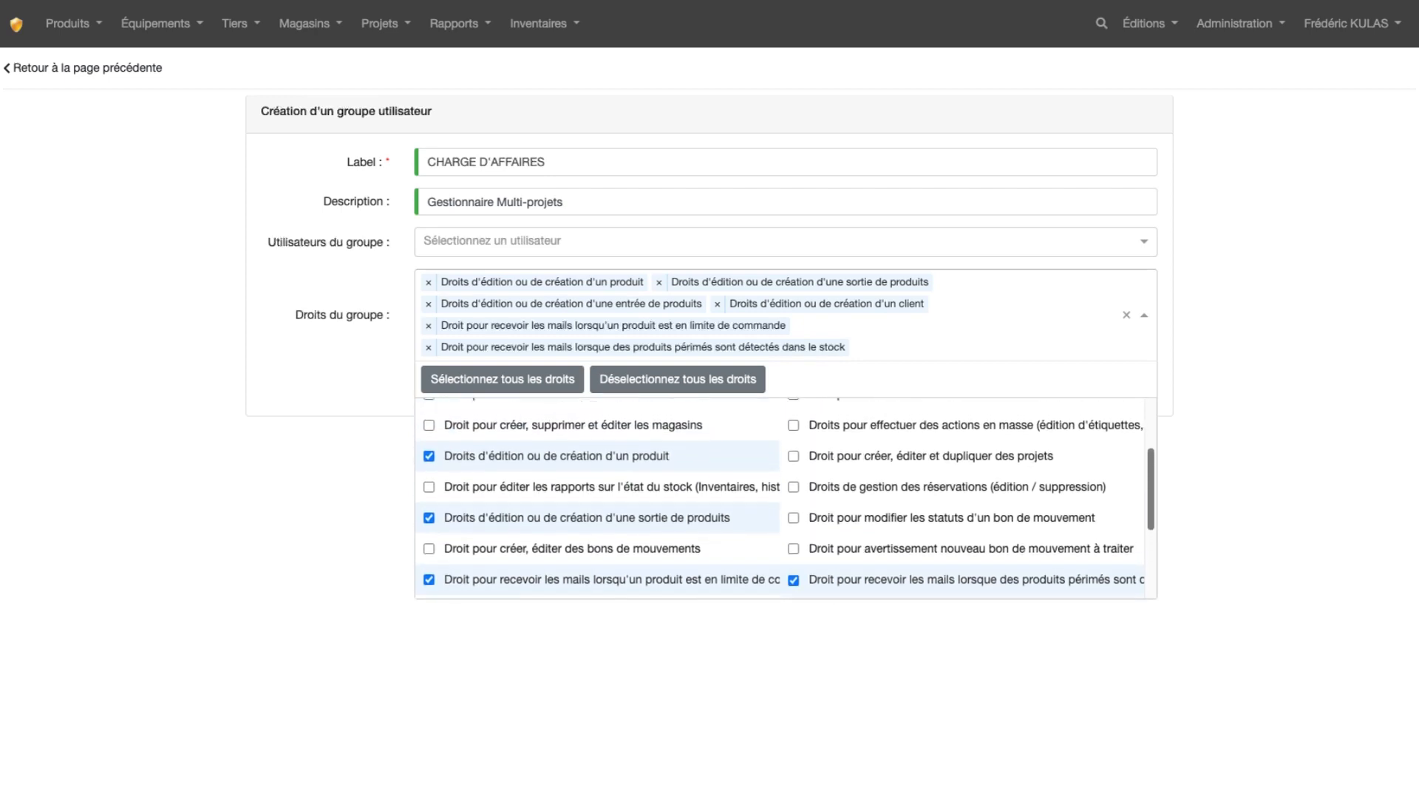
{"action": "scroll", "coordinate": [785, 498], "scroll_direction": "up", "scroll_amount": 5}
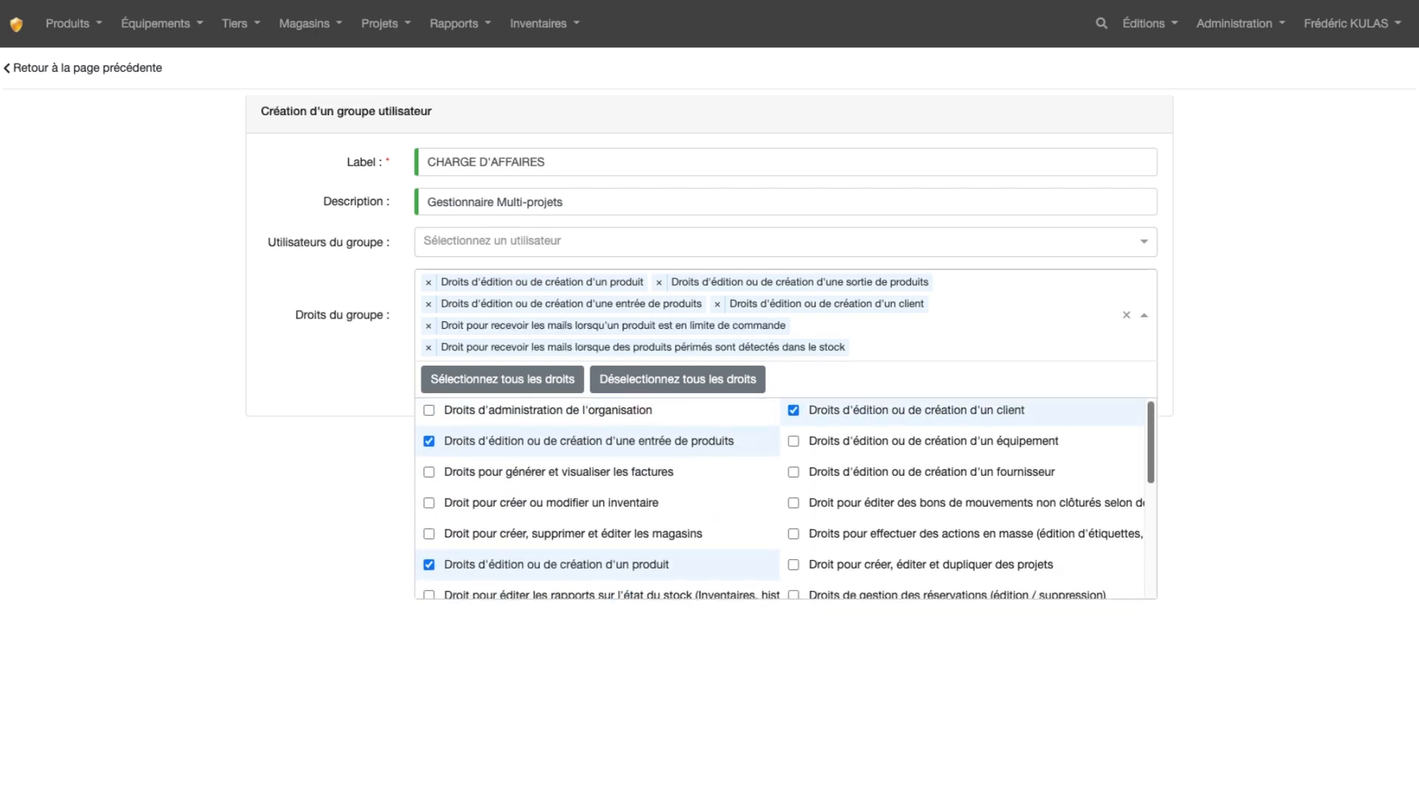
{"action": "scroll", "coordinate": [1016, 506], "scroll_direction": "down", "scroll_amount": 3}
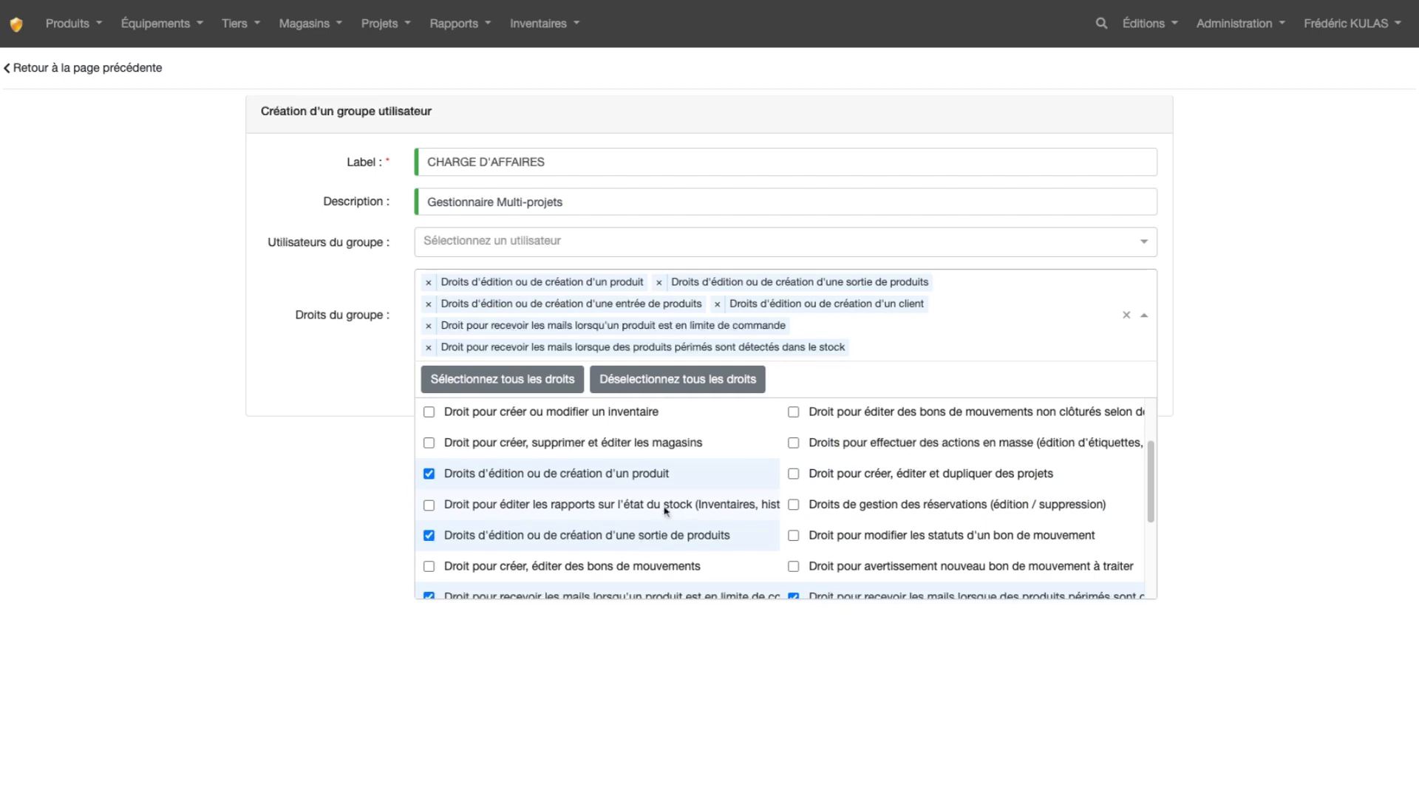
{"action": "left_click", "coordinate": [428, 507]}
{"action": "left_click", "coordinate": [345, 501]}
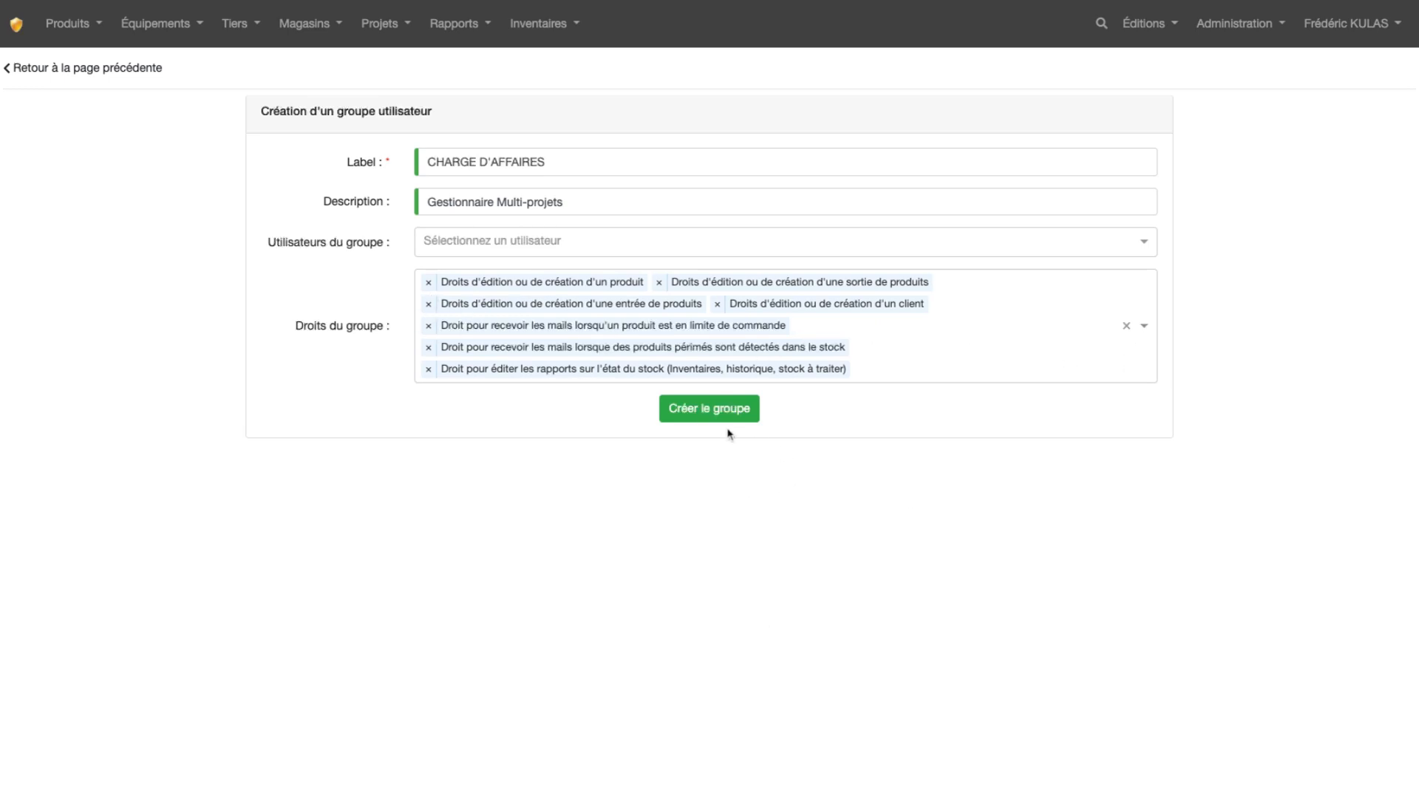
Create the CHARGE D'AFFAIRES group, review its details and rights, and return to the group list
{"action": "left_click", "coordinate": [713, 406]}
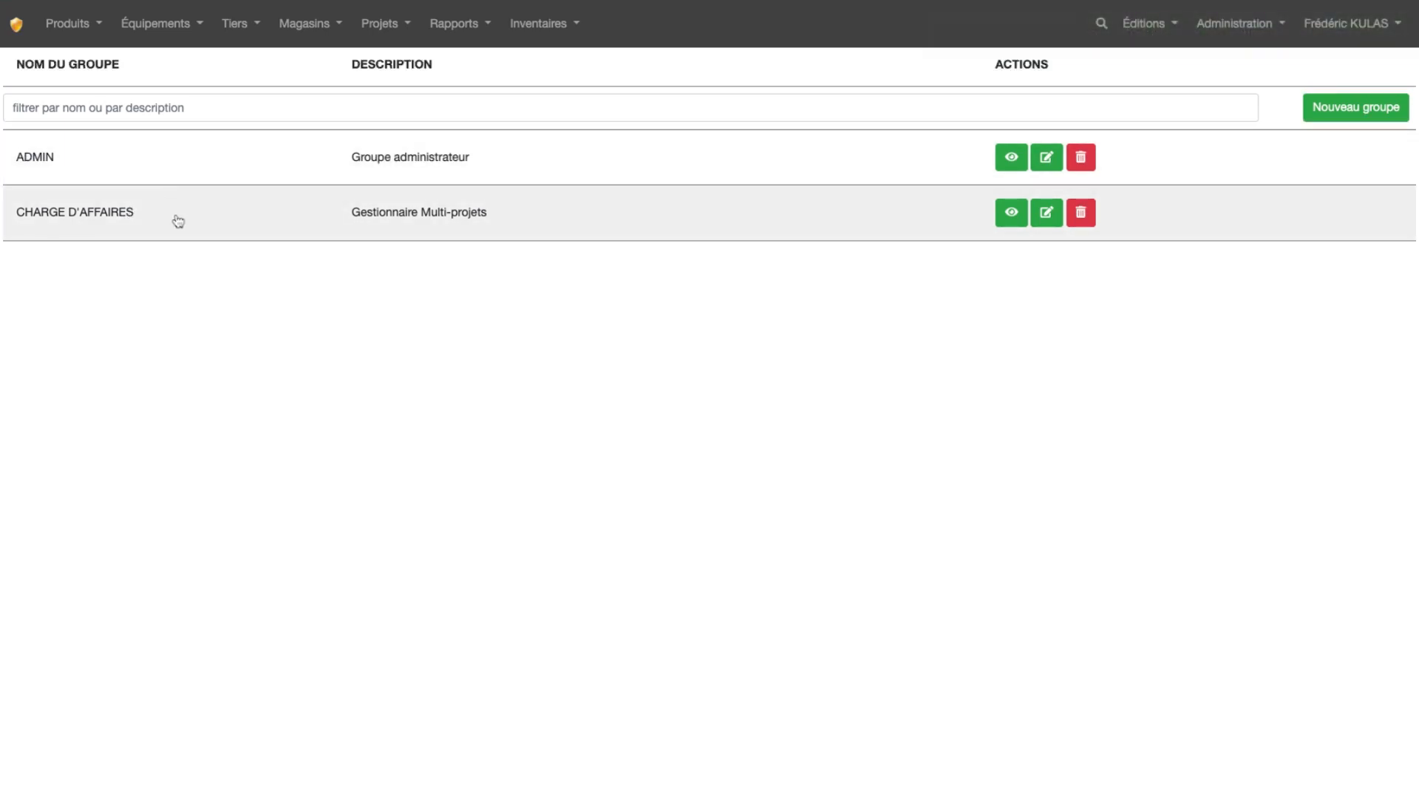
{"action": "left_click", "coordinate": [426, 223]}
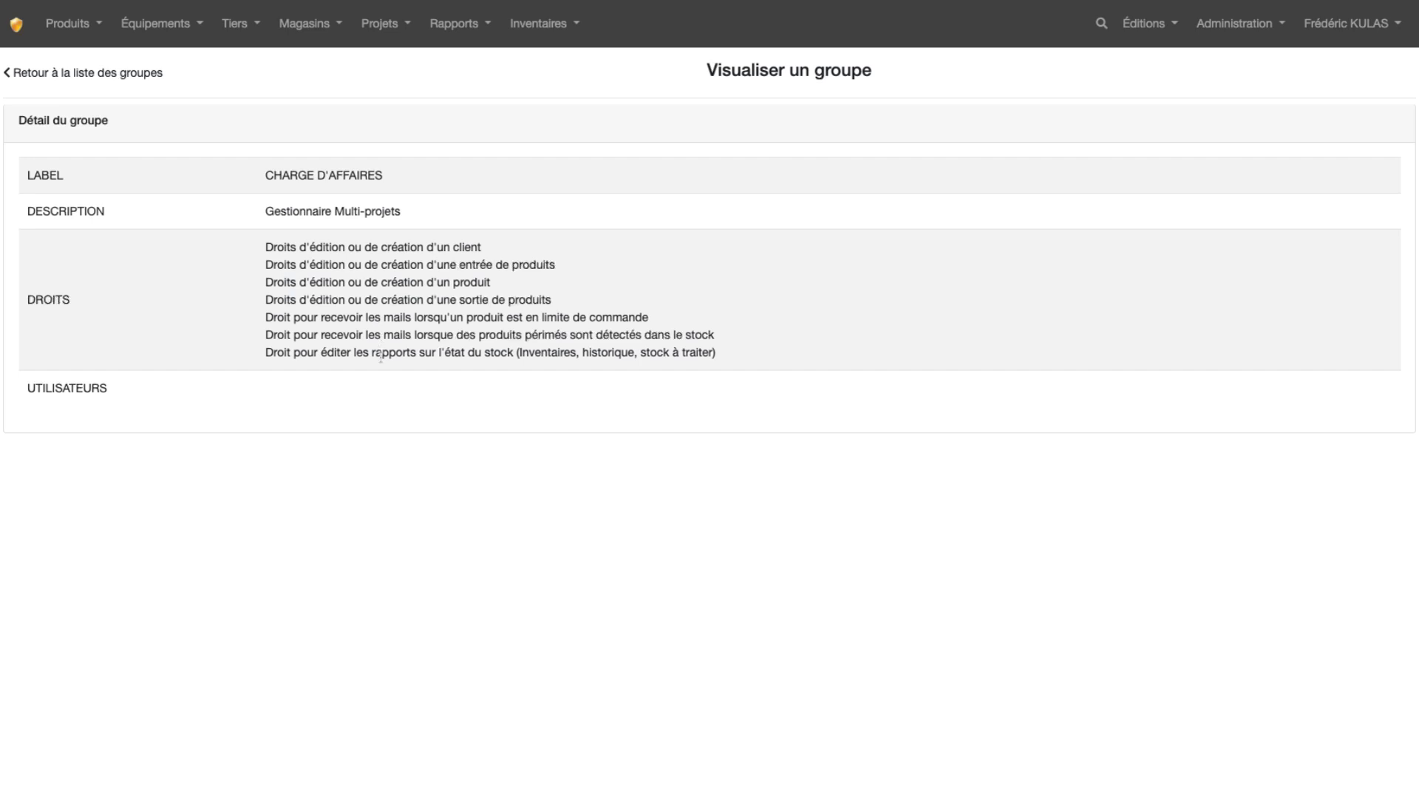
{"action": "left_click", "coordinate": [34, 74]}
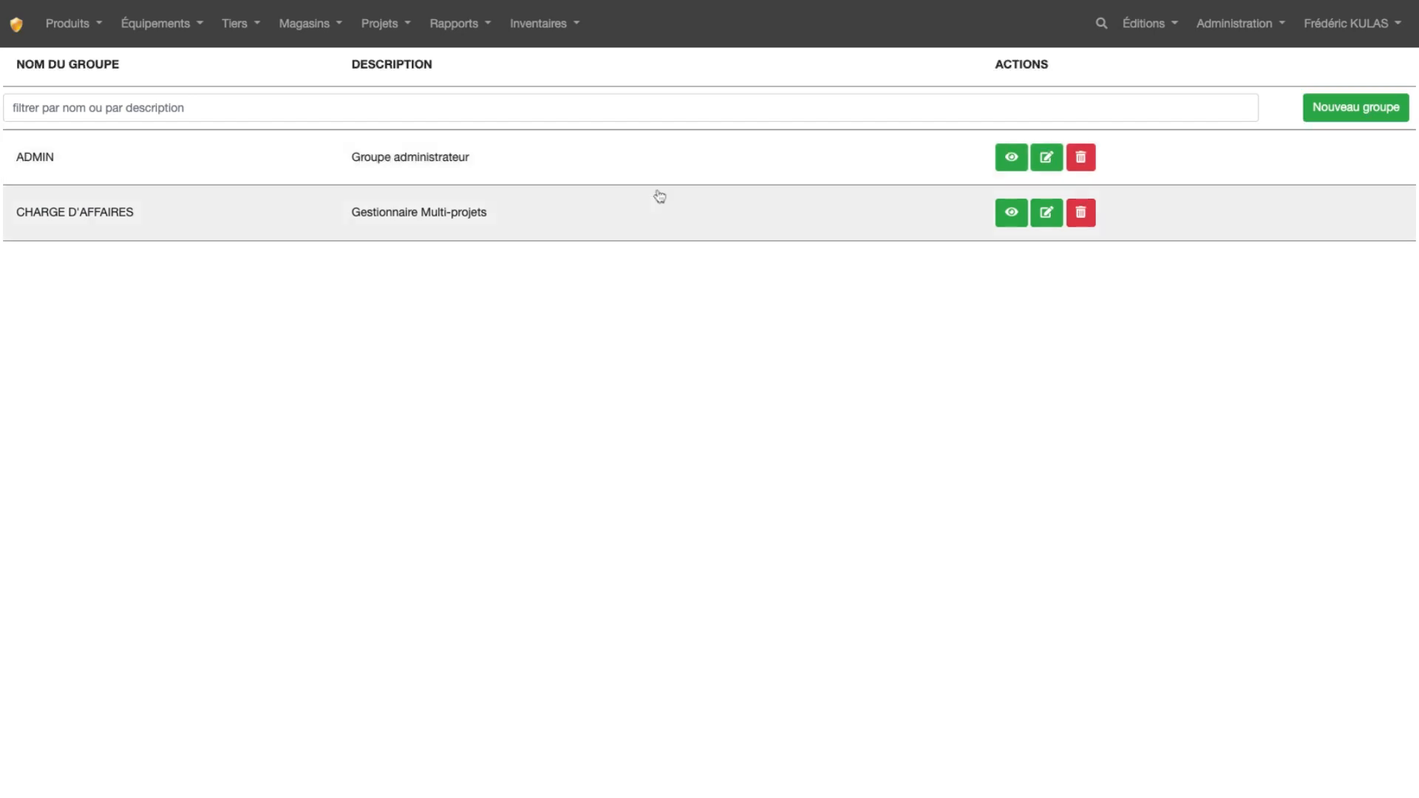
Assign the non-administrator user in the user list to the CHARGE D'AFFAIRES group and save the changes
{"action": "left_click", "coordinate": [1223, 27]}
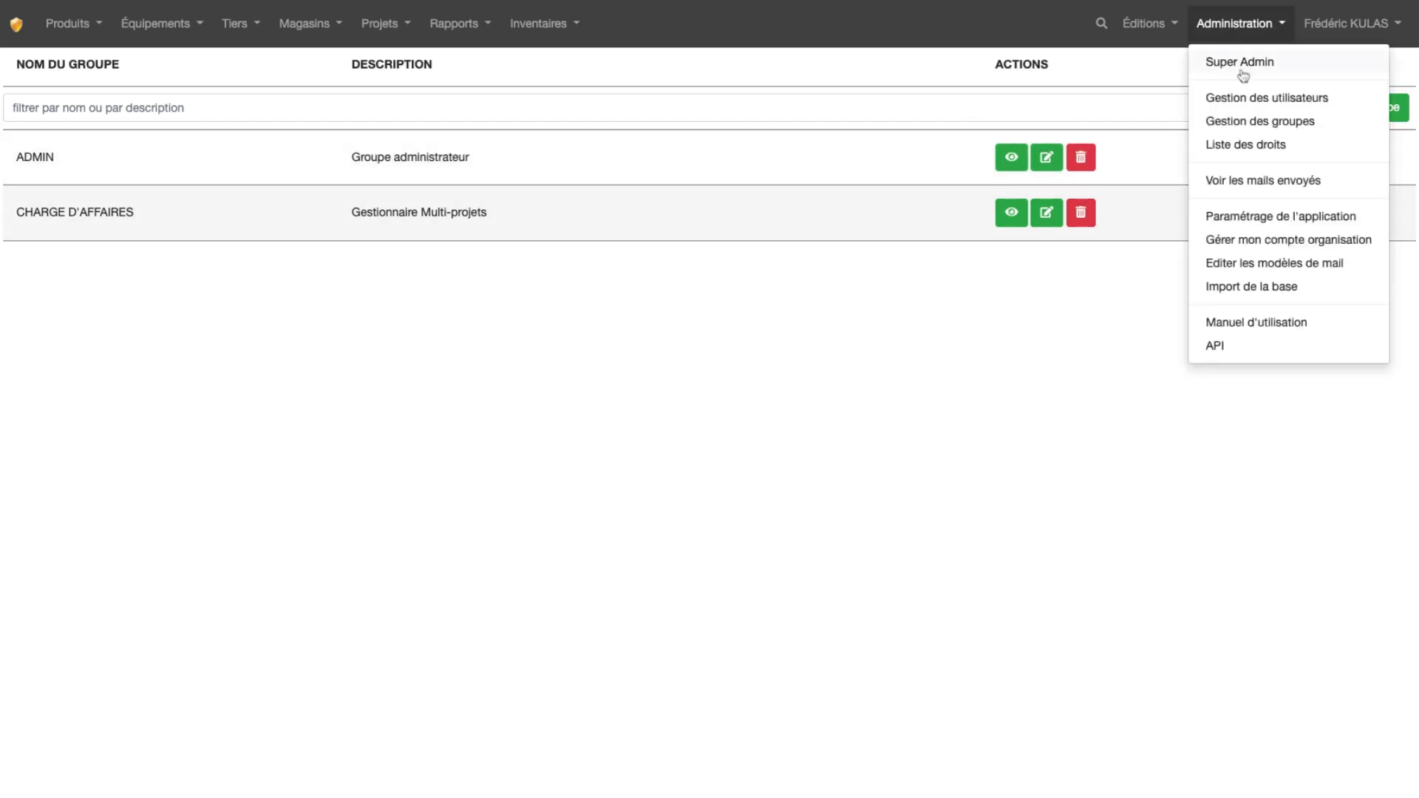
{"action": "left_click", "coordinate": [1253, 103]}
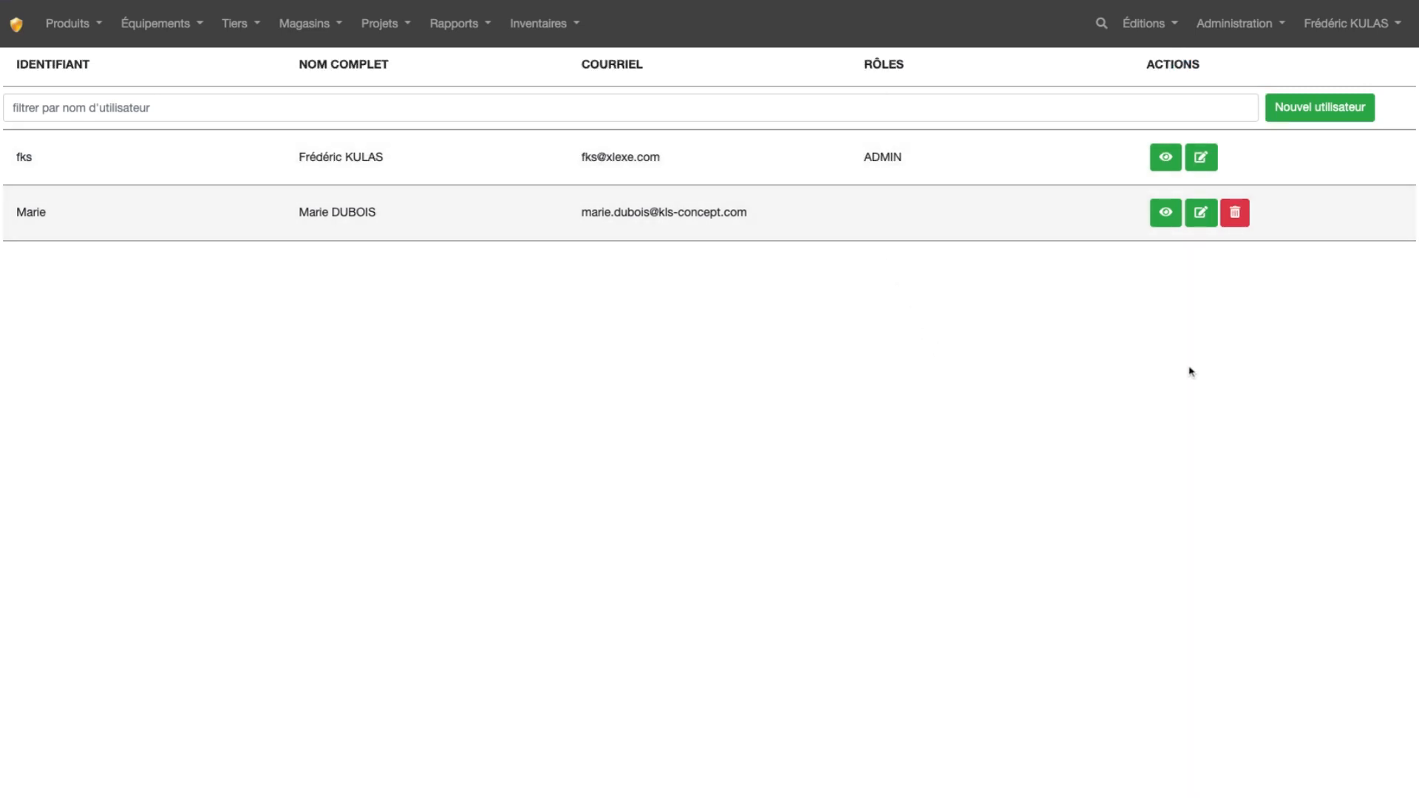
{"action": "left_click", "coordinate": [1201, 215]}
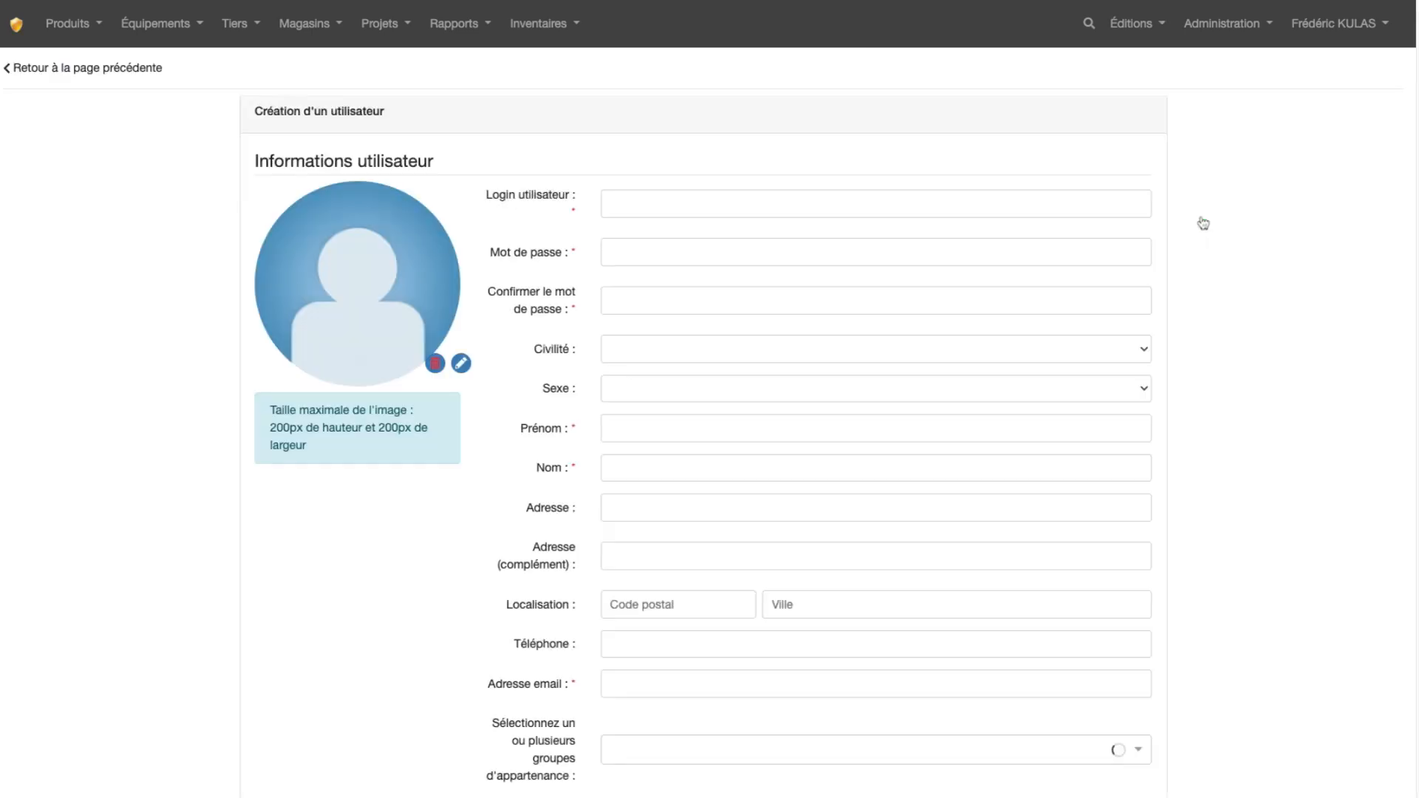
{"action": "scroll", "coordinate": [1202, 299], "scroll_direction": "down", "scroll_amount": 4}
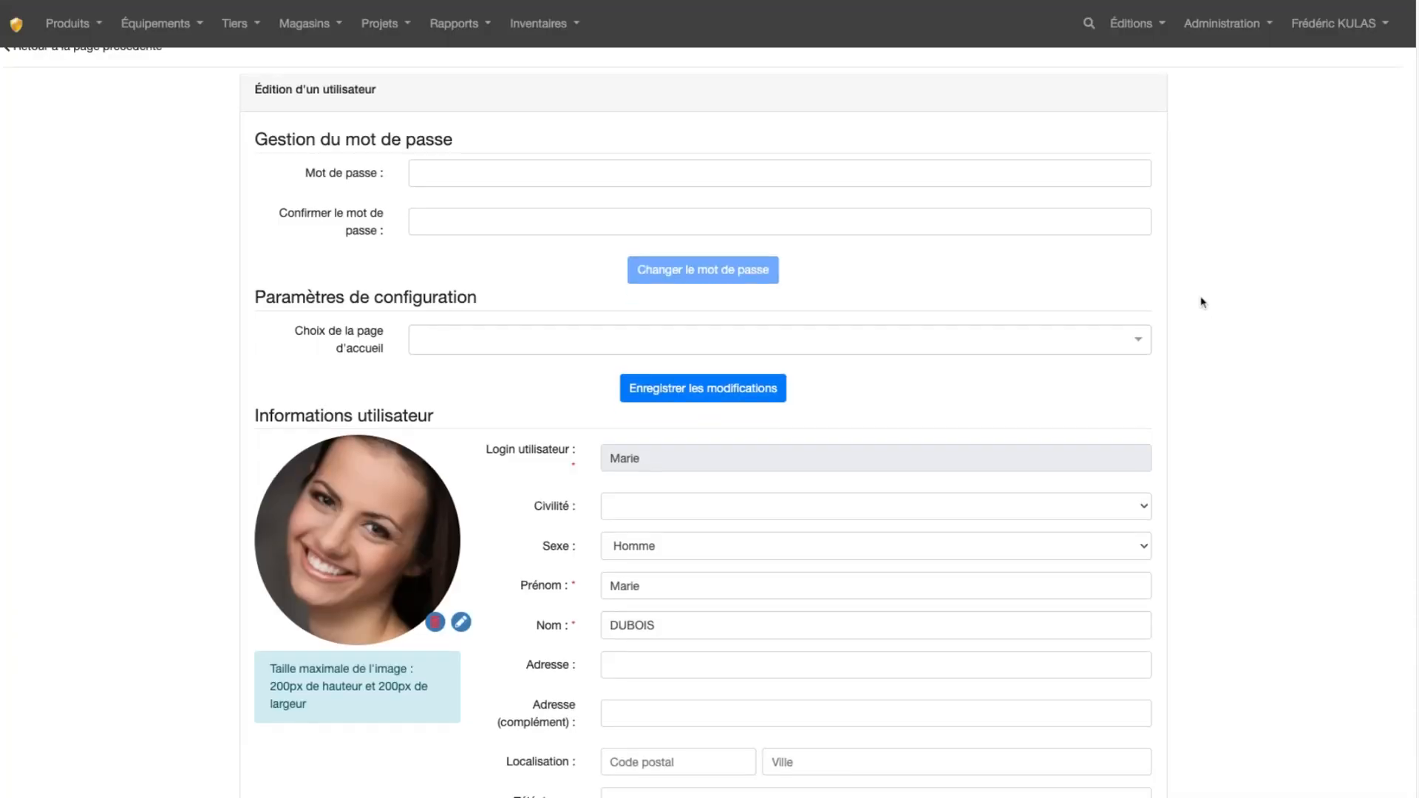
{"action": "left_click", "coordinate": [900, 651]}
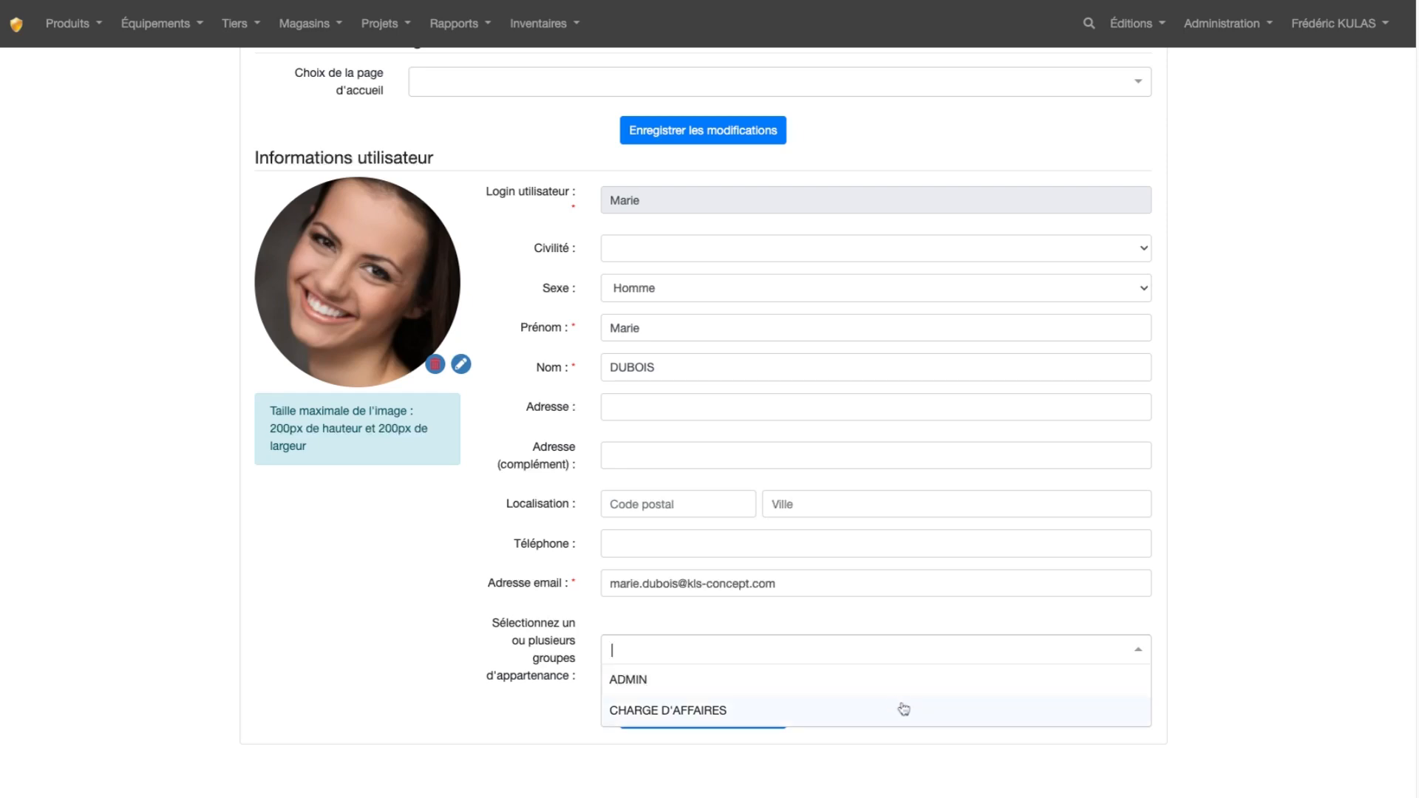
{"action": "left_click", "coordinate": [715, 714]}
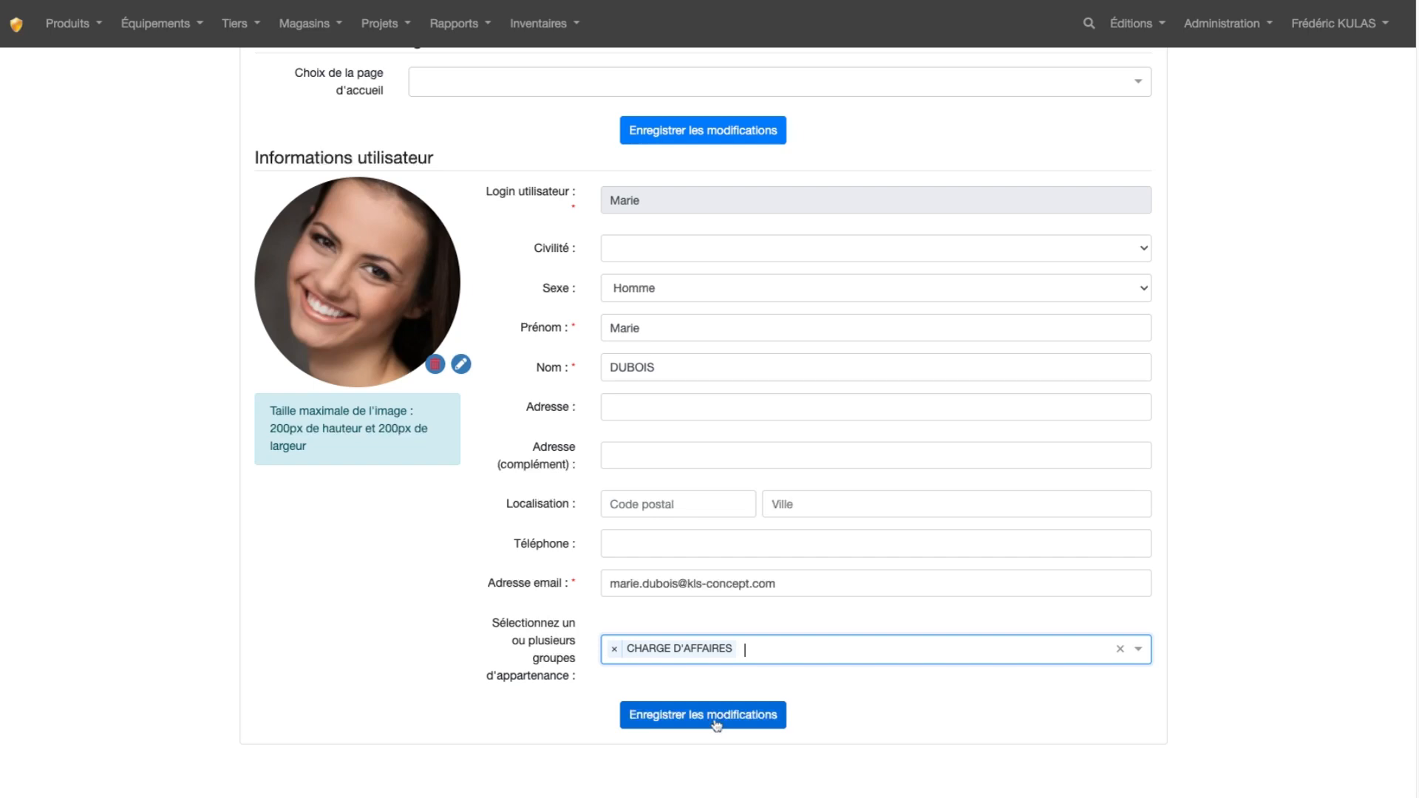
{"action": "left_click", "coordinate": [715, 721]}
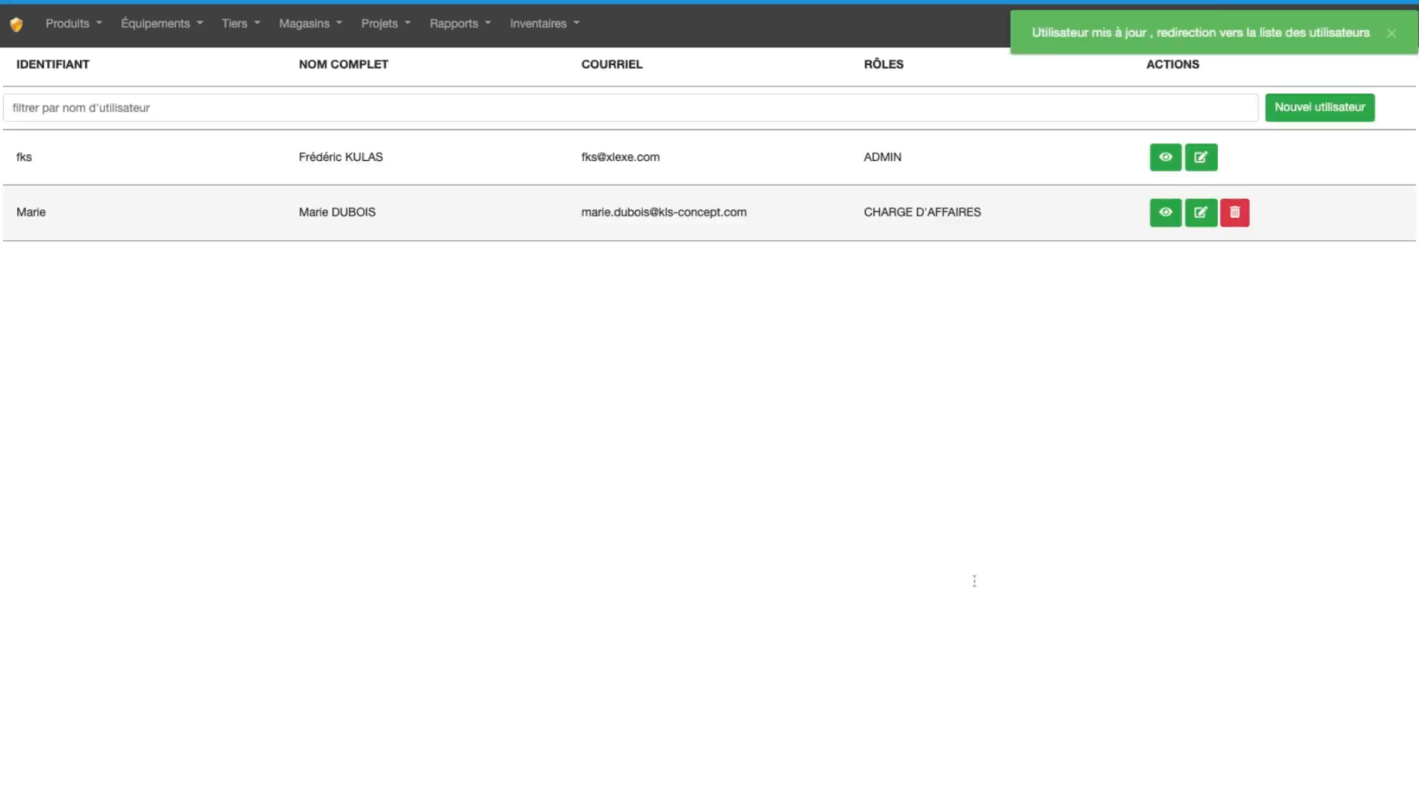
Examine the home page choices in the CHARGE D'AFFAIRES user's settings and return to the user list without saving
{"action": "left_click", "coordinate": [1201, 214]}
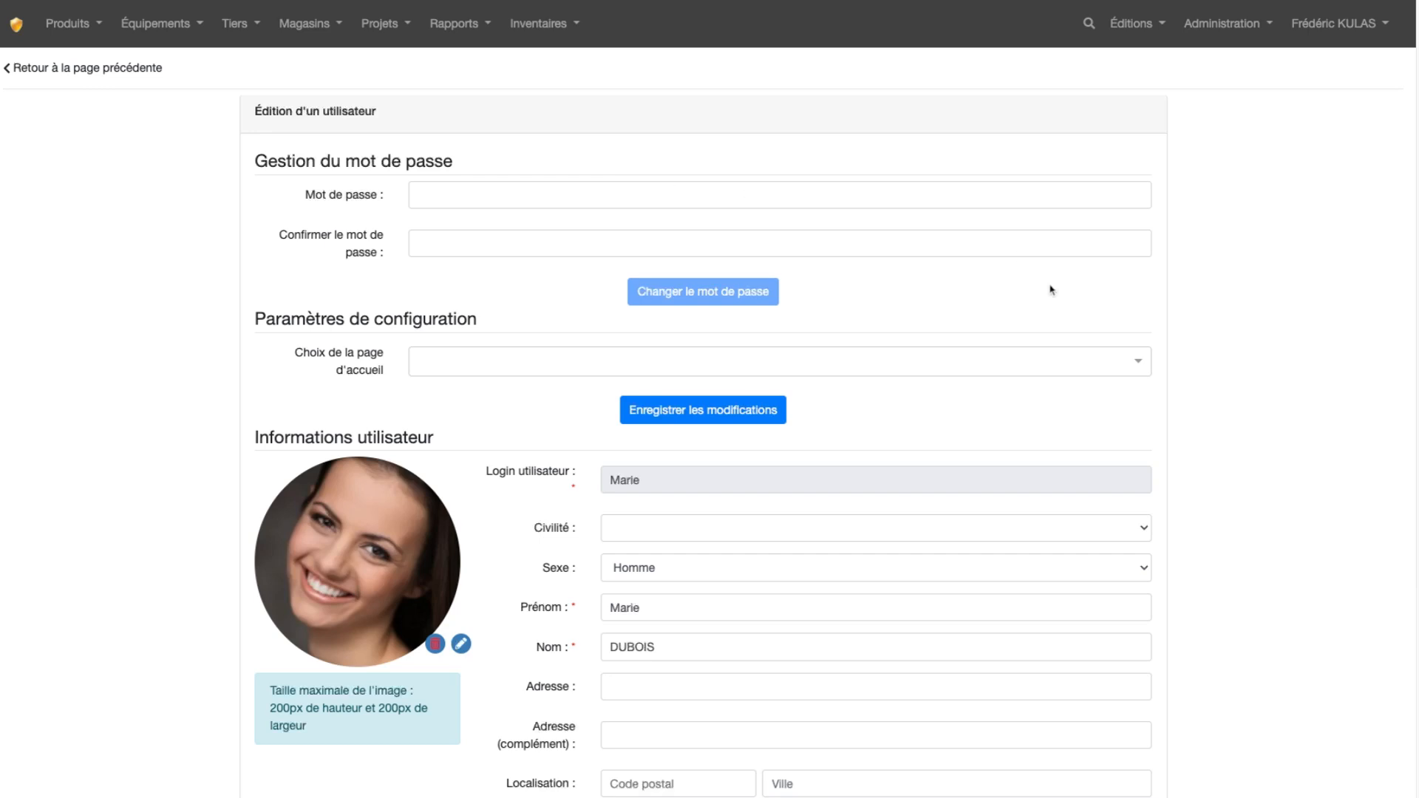
{"action": "left_click", "coordinate": [1001, 367]}
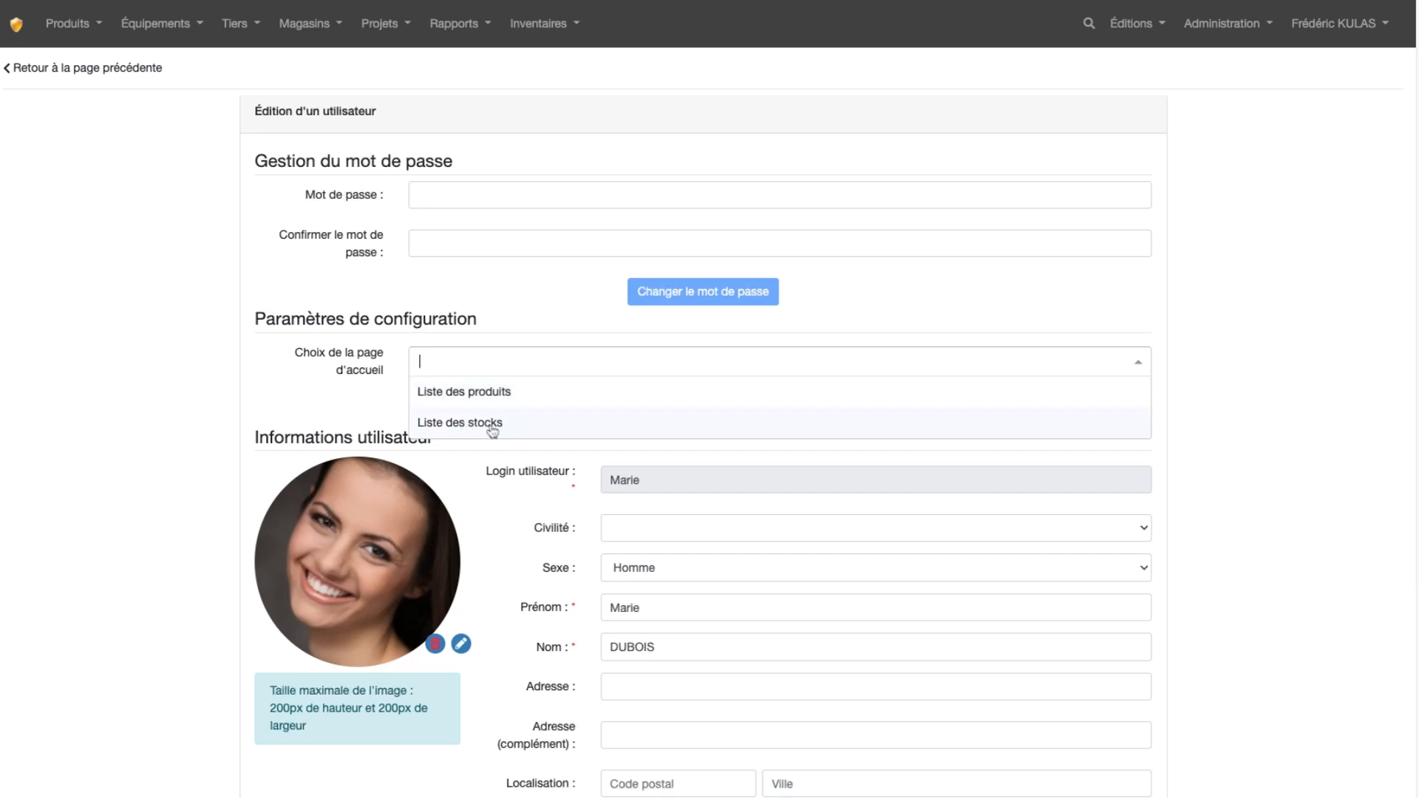
{"action": "left_click", "coordinate": [314, 30]}
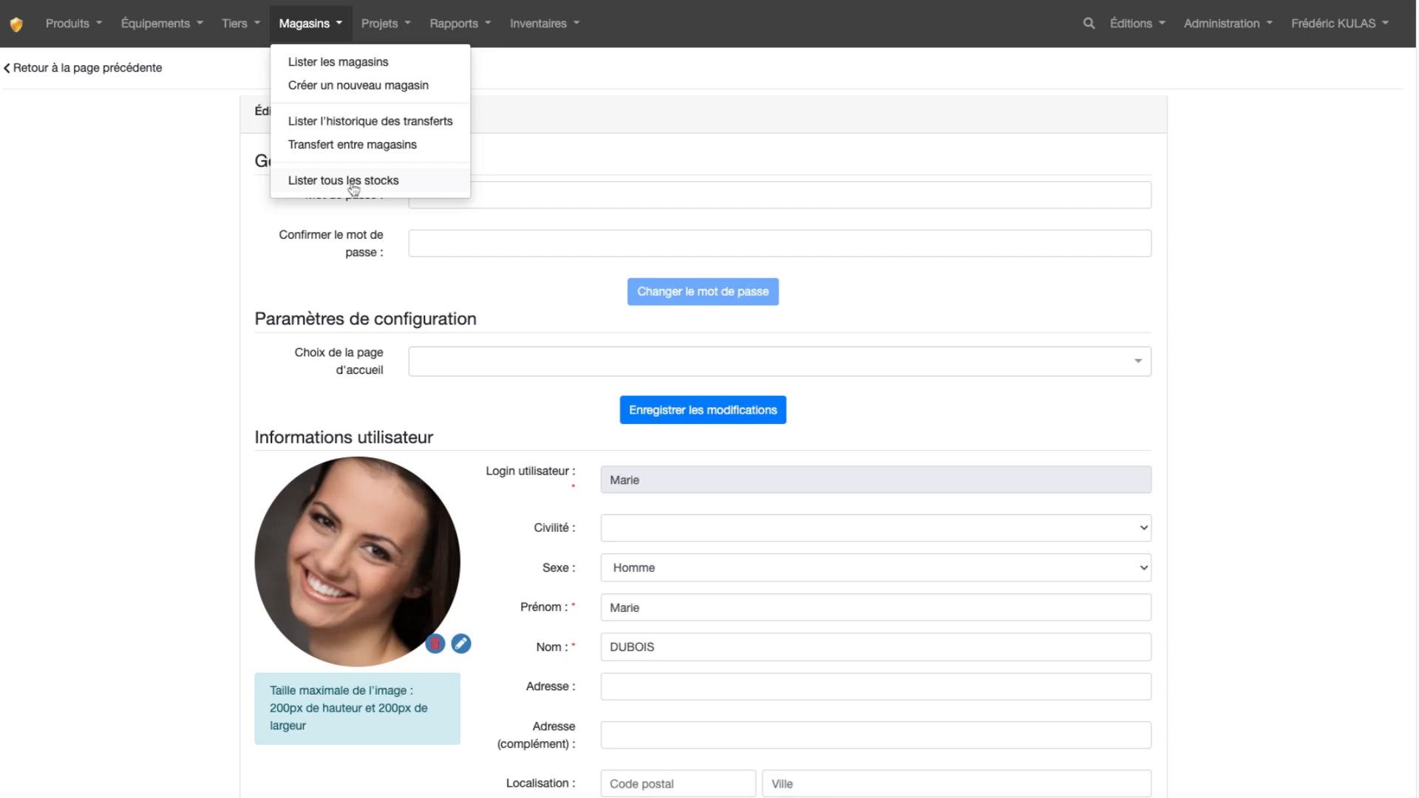
{"action": "left_click", "coordinate": [1212, 214]}
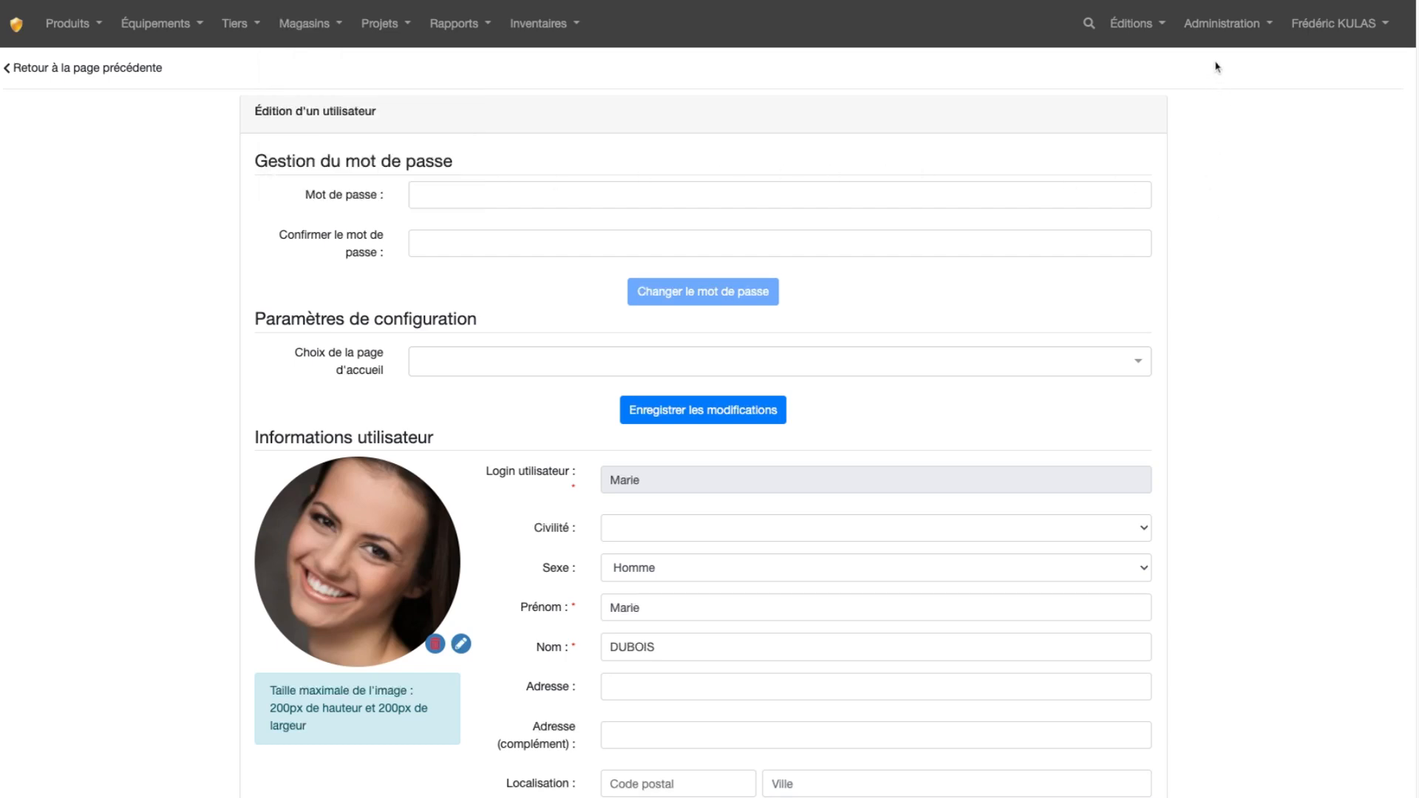
{"action": "left_click", "coordinate": [1209, 31]}
{"action": "left_click", "coordinate": [1218, 99]}
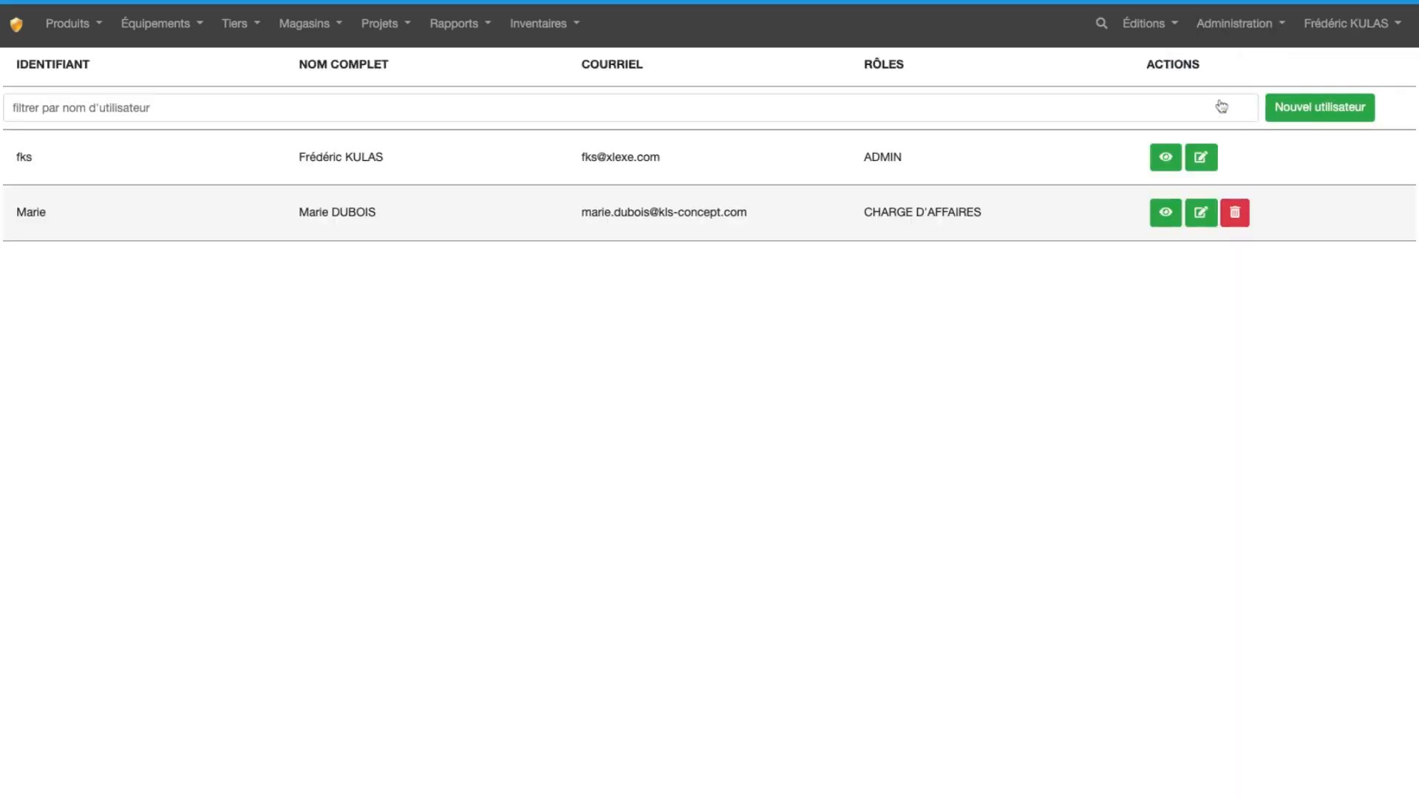